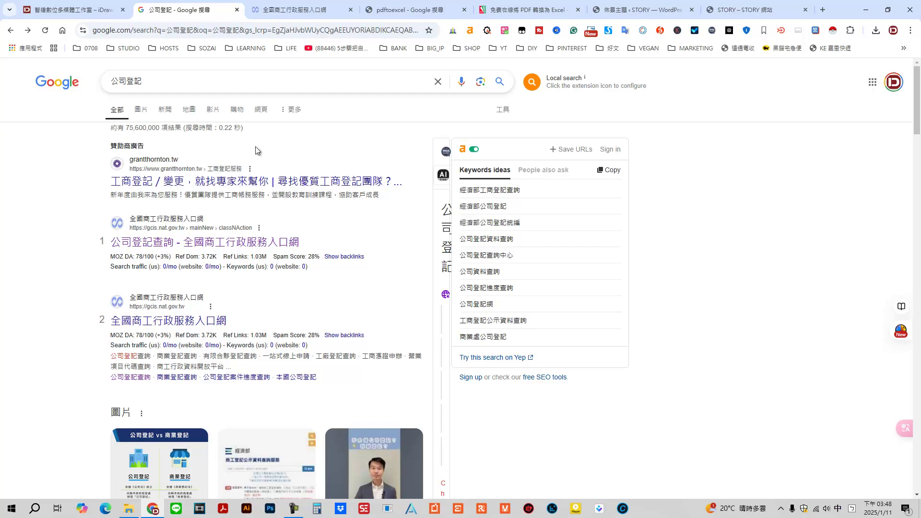
Step: Open the 公司登記查詢 page from the search results and also from the 全國商工行政服務入口網 homepage
left_click(160, 244)
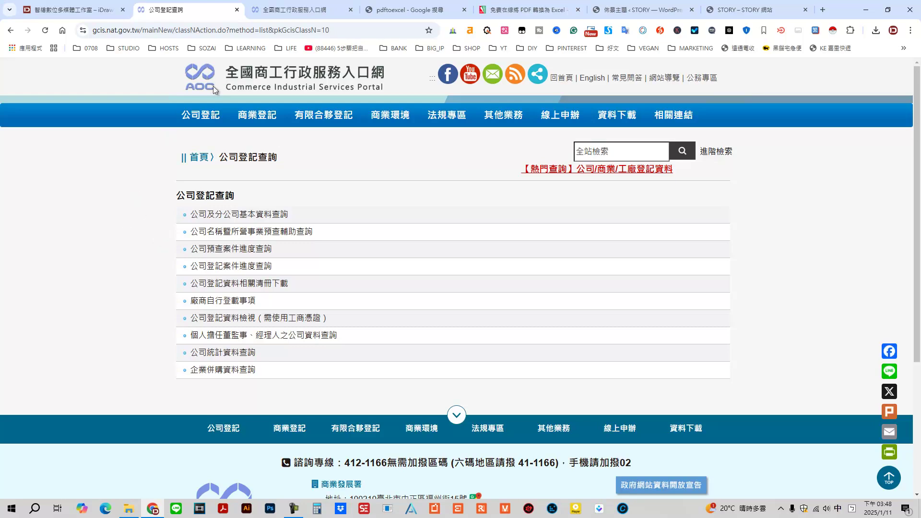
left_click(295, 10)
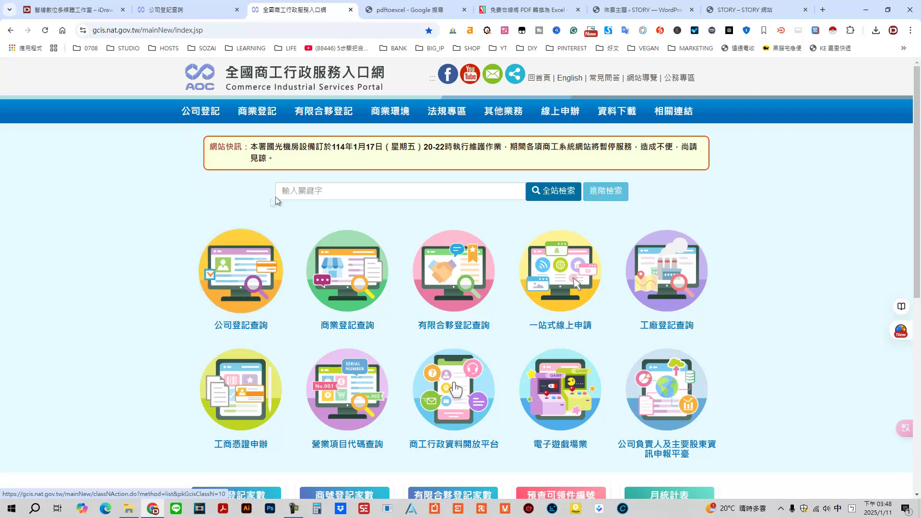
left_click(233, 284)
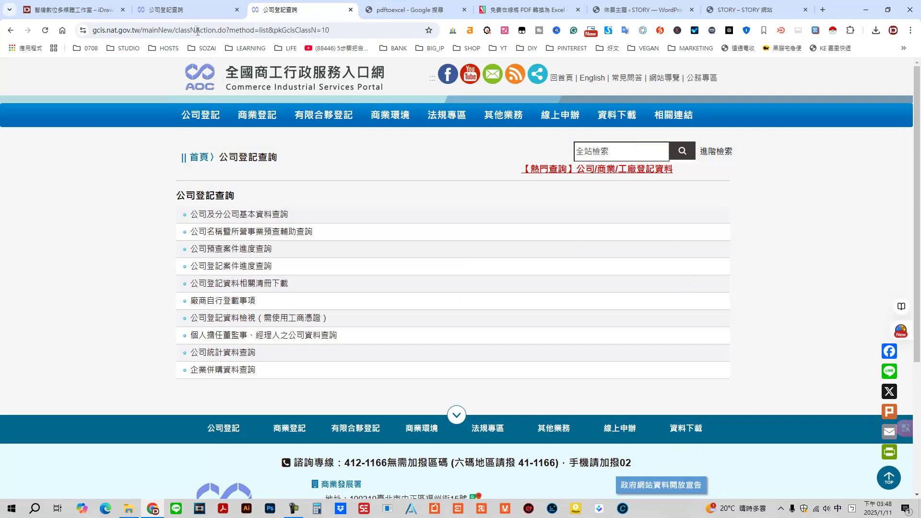
left_click(194, 10)
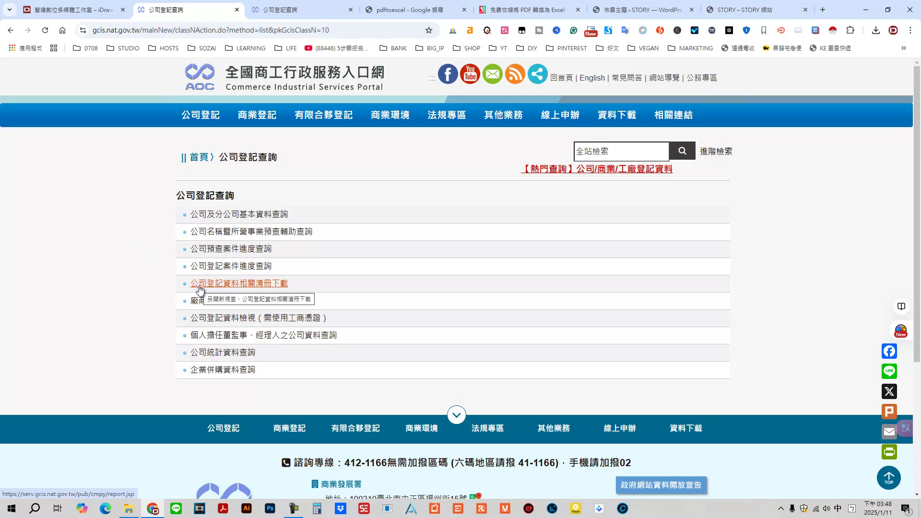
Step: Open 公司登記資料相關清冊下載, list the registers by county and city (依縣市別下載), and check the recent downloads
left_click(200, 284)
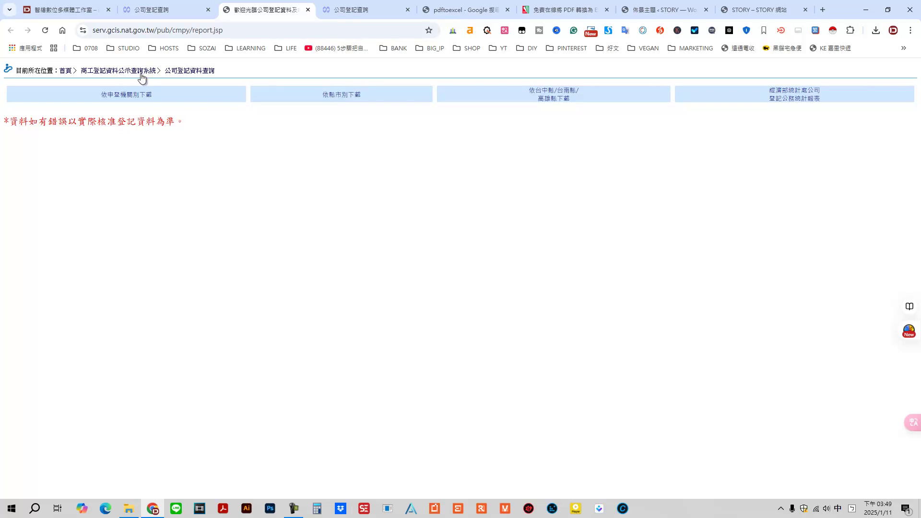
left_click(342, 98)
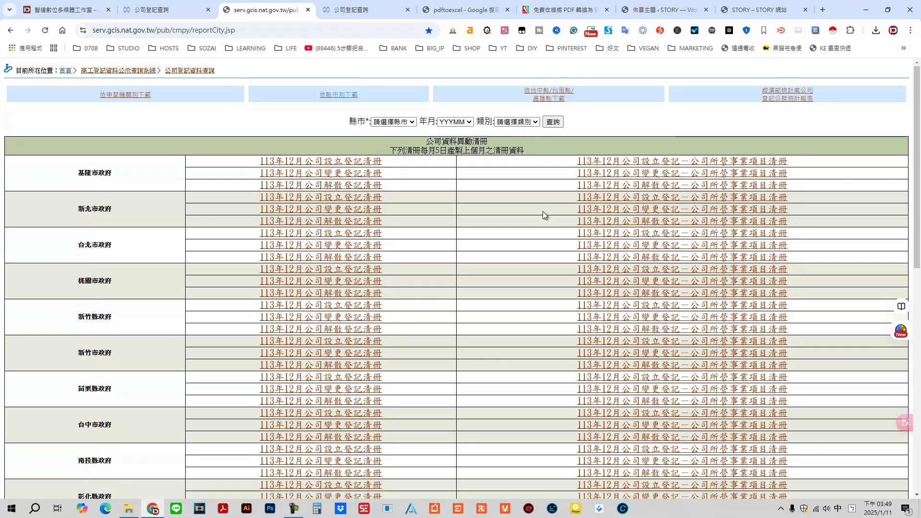
left_click(876, 30)
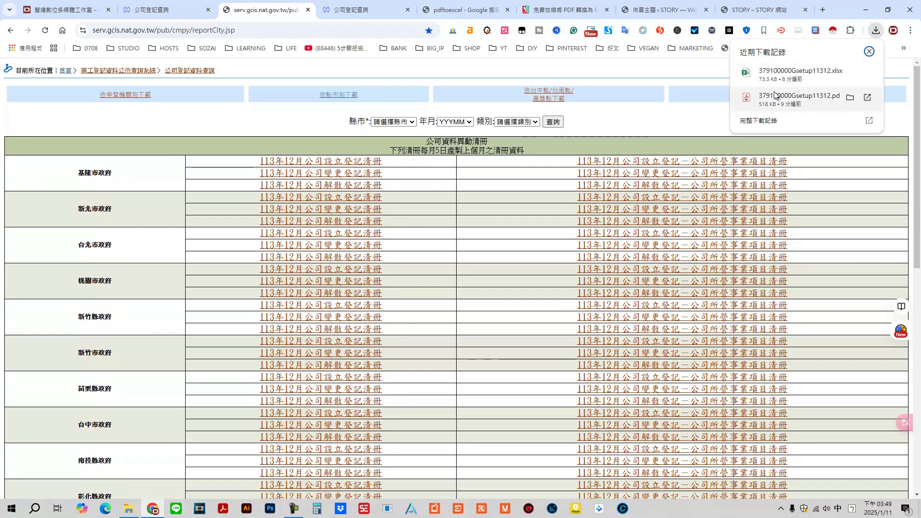
left_click(715, 72)
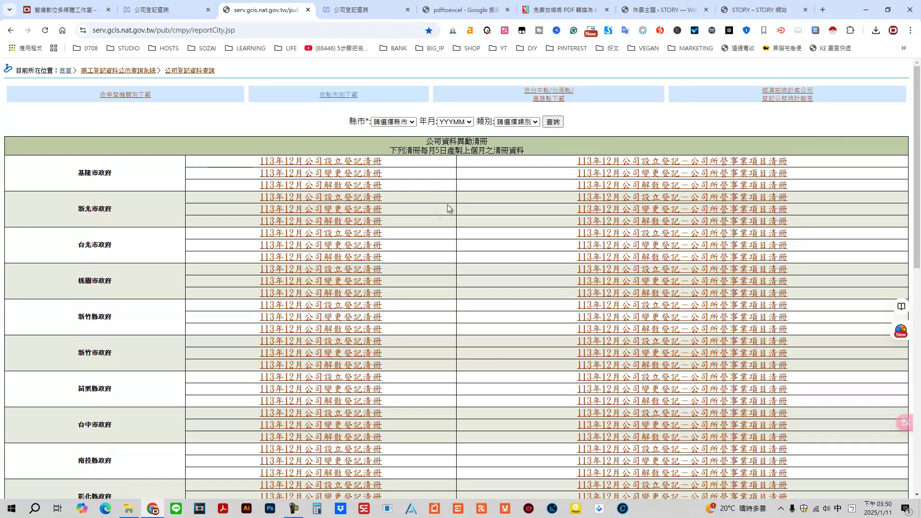
Step: Download 台中市政府's 113年12月公司設立登記清冊 and the matching 公司所營事業項目清冊
scroll(399, 234, "down", 2)
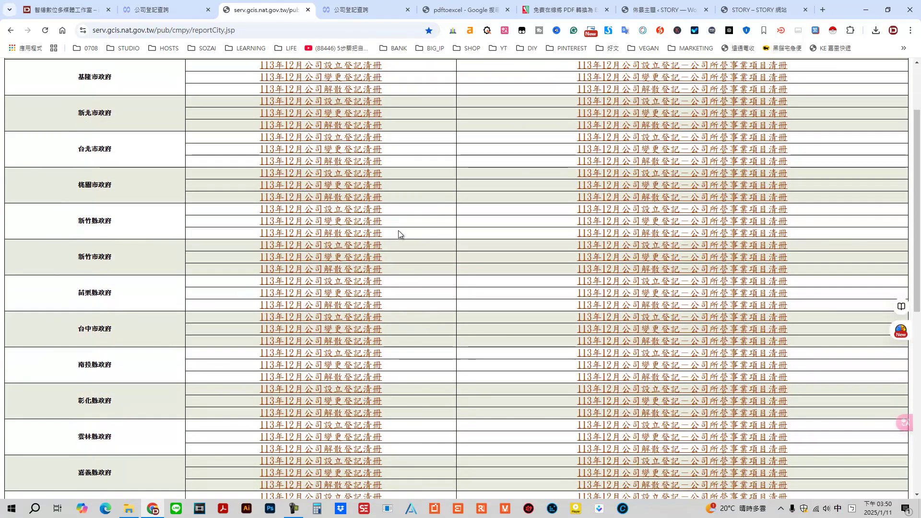
scroll(391, 229, "down", 4)
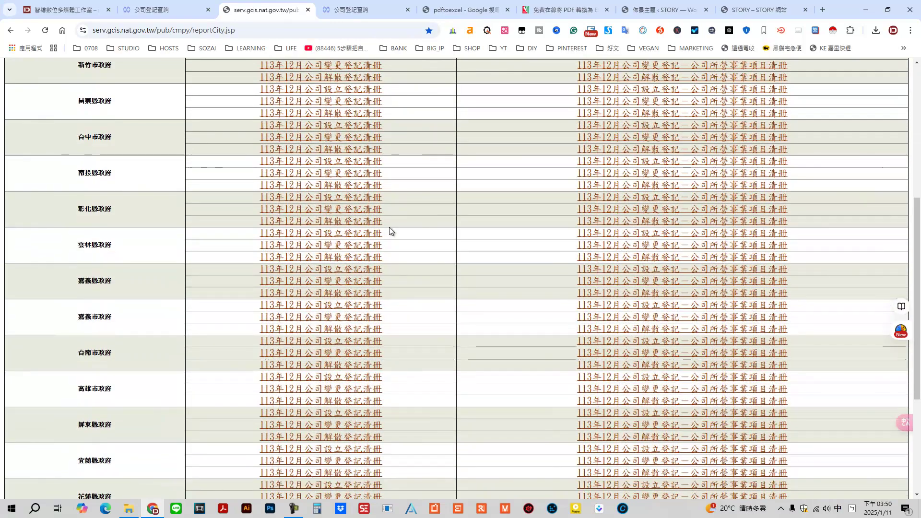
scroll(390, 232, "down", 1)
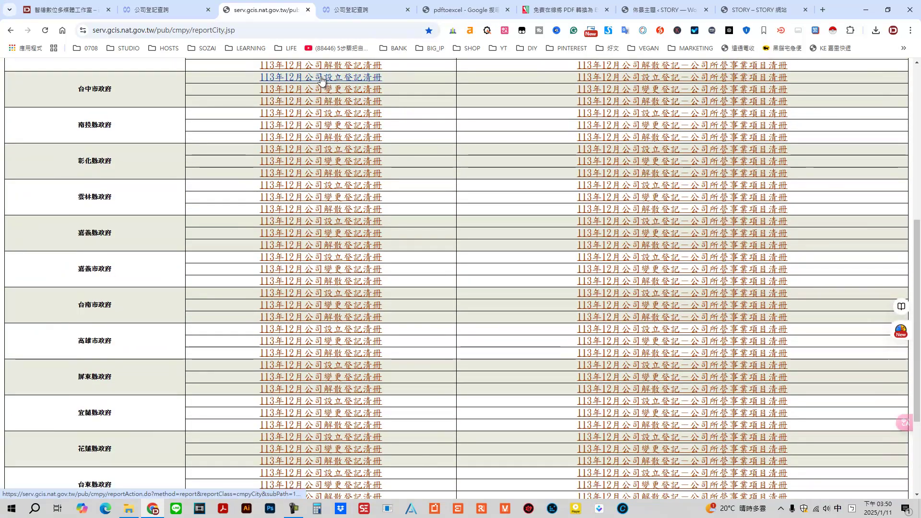
left_click(320, 78)
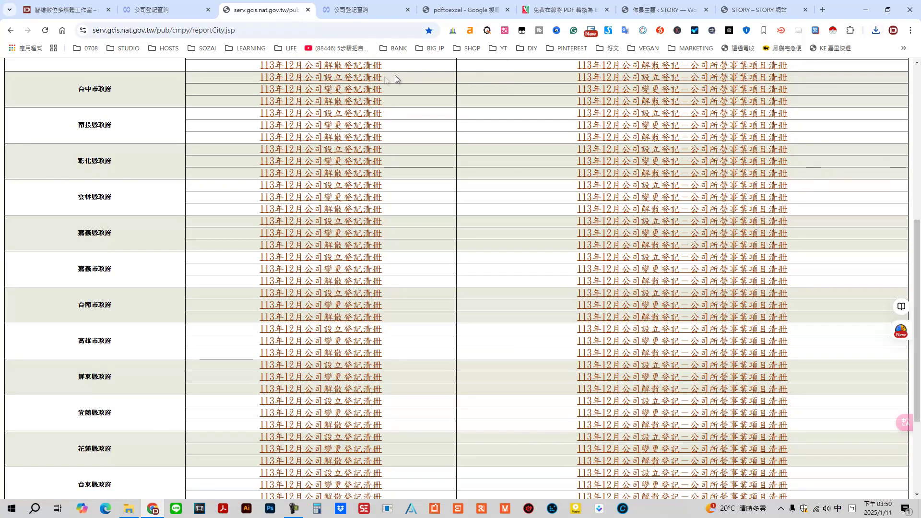
scroll(413, 106, "up", 1)
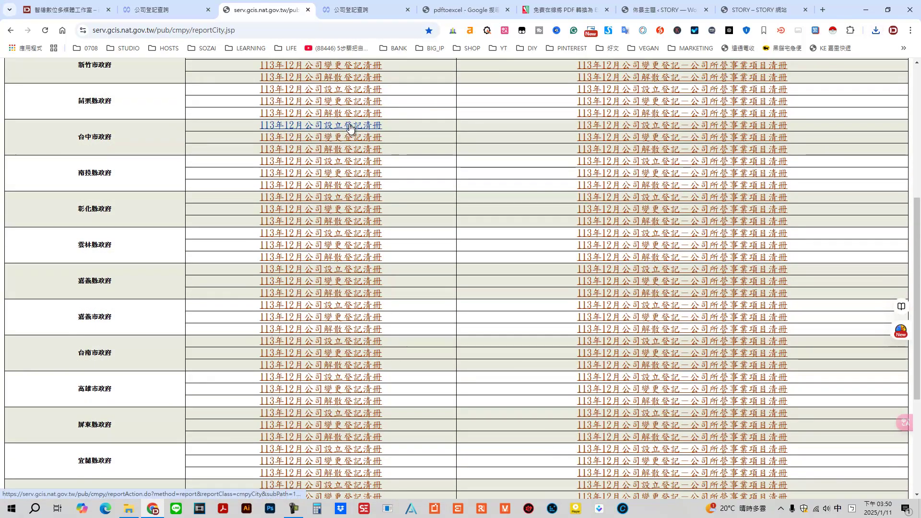
left_click(640, 126)
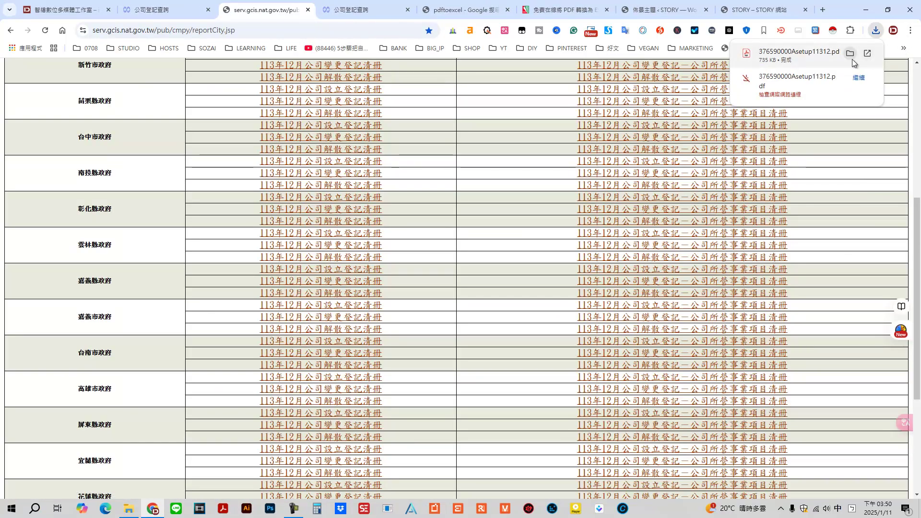
Step: Open 376590000Asetup11312 (1) from the downloads folder, look through it to the last page, and close it
left_click(852, 62)
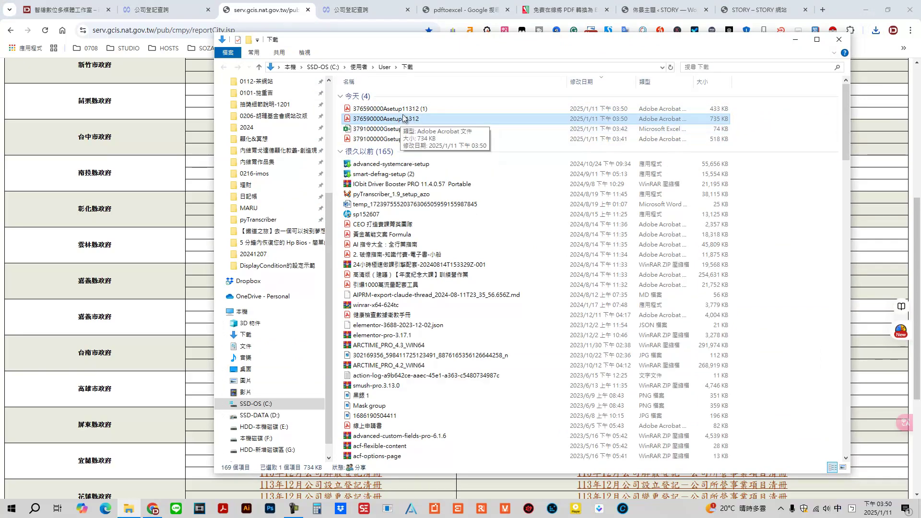
left_click(405, 109)
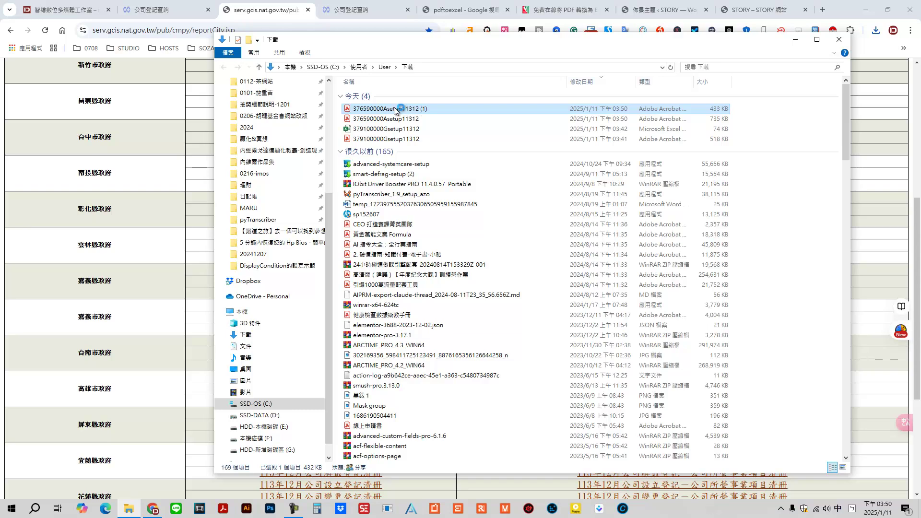
double_click(396, 110)
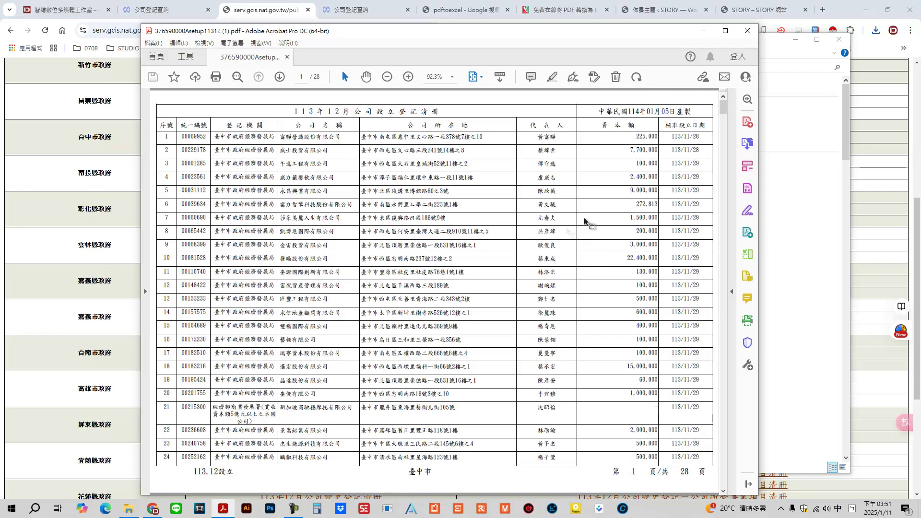
left_click_drag(722, 103, 724, 484)
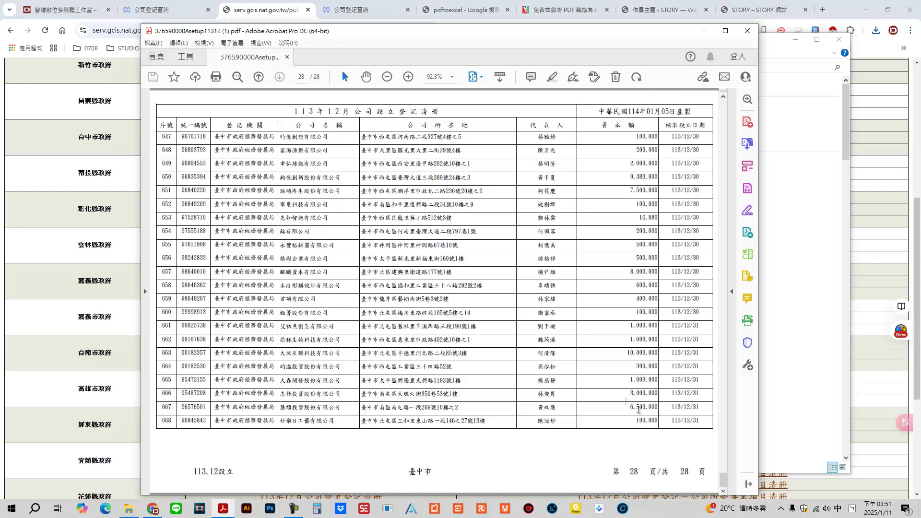
key("ctrl+q")
Step: Open 376590000Asetup11312 to view the companies' business items, and close it
left_click(409, 120)
double_click(408, 120)
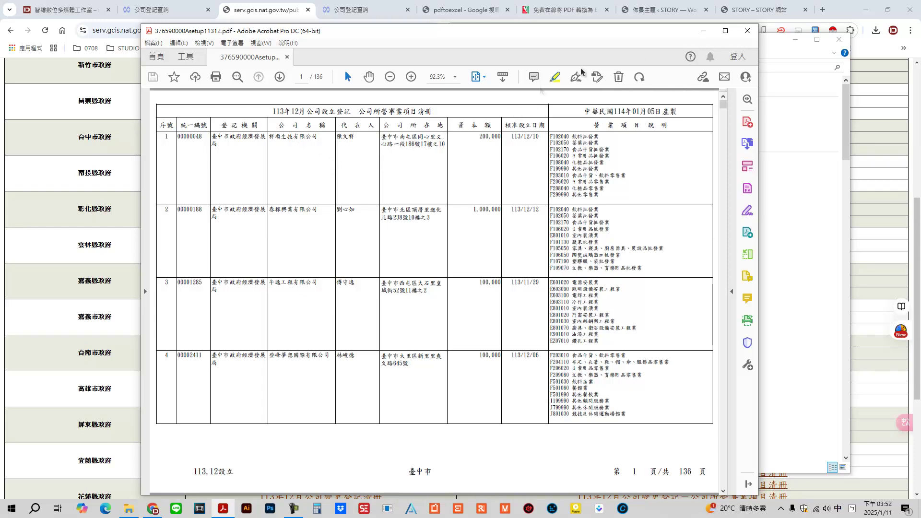
left_click(748, 31)
Step: Reopen 376590000Asetup11312 (1) and highlight the company name of entry 231 on page 10
left_click(388, 110)
double_click(387, 109)
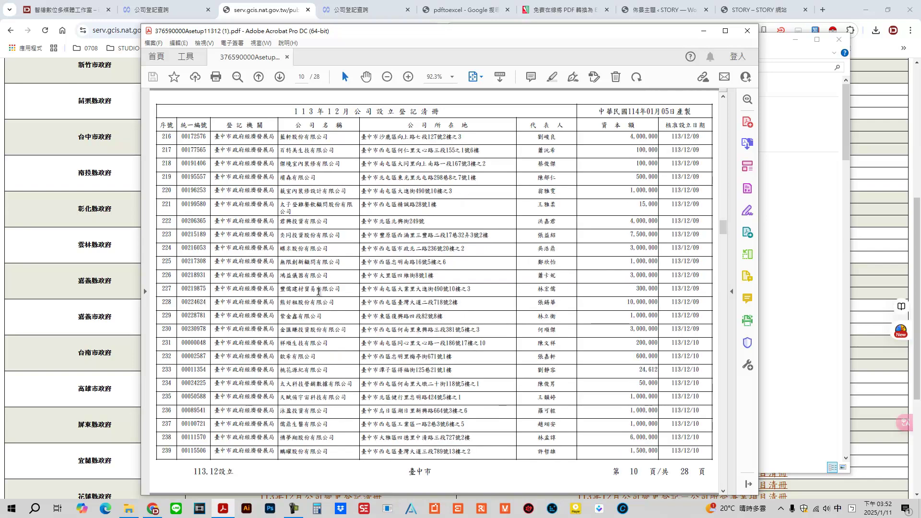
left_click_drag(321, 345, 282, 348)
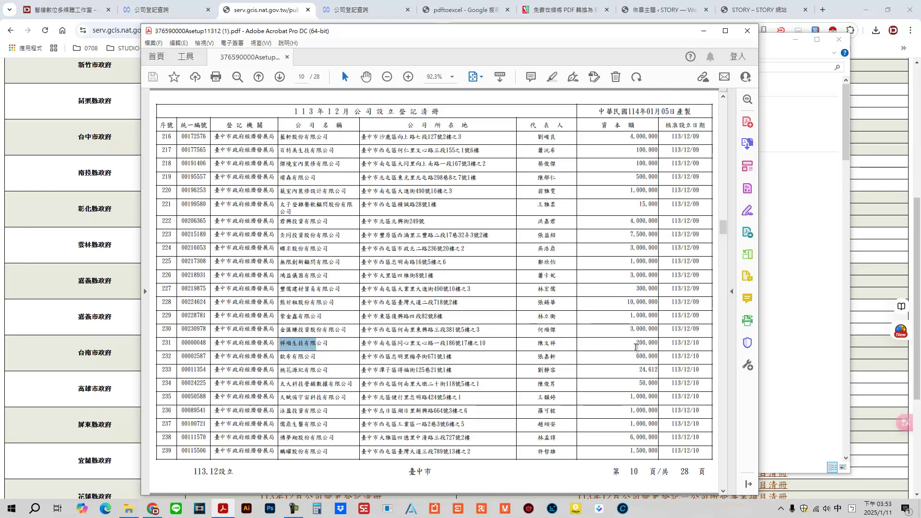
Step: Reopen 376590000Asetup11312 for comparison, and close both PDF documents and the PDF viewer
left_click(766, 44)
double_click(418, 118)
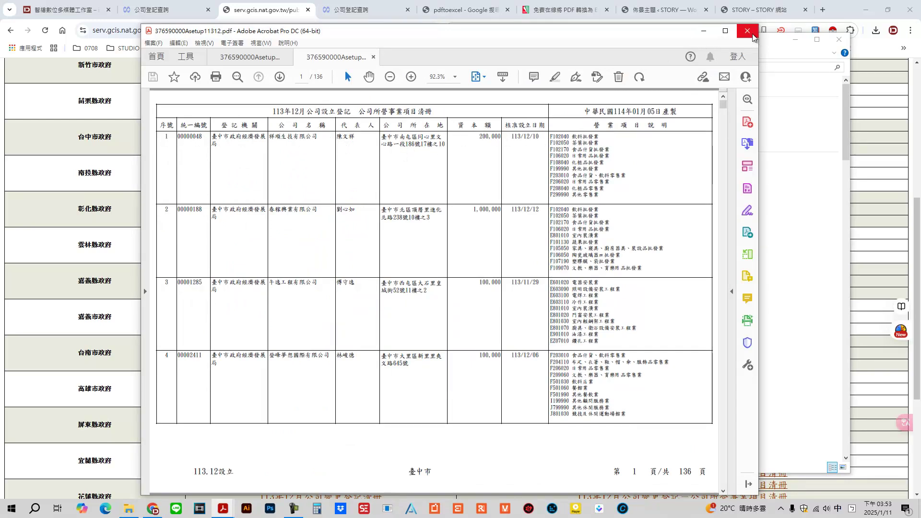
left_click(373, 56)
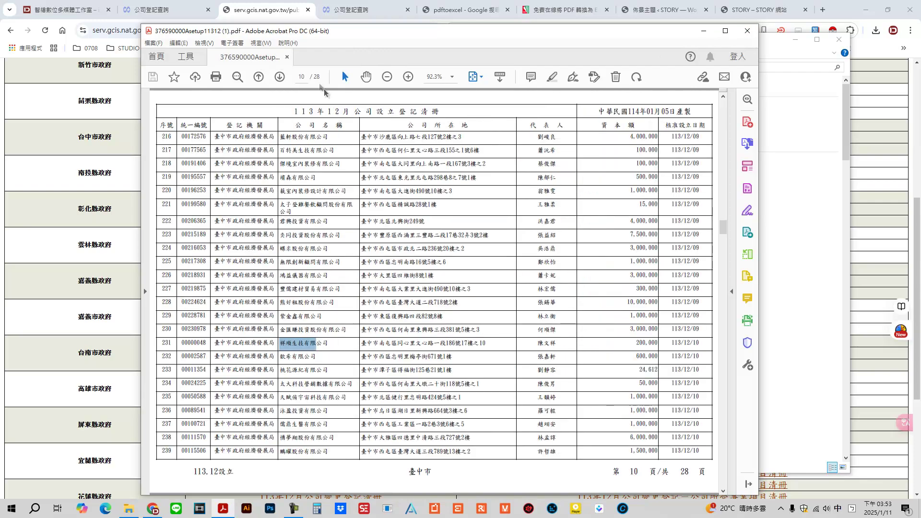
left_click(286, 57)
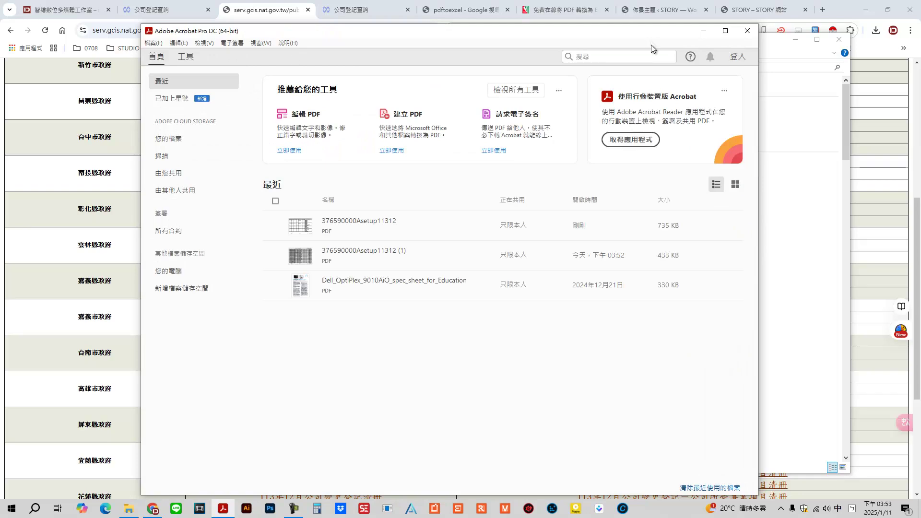
left_click(747, 31)
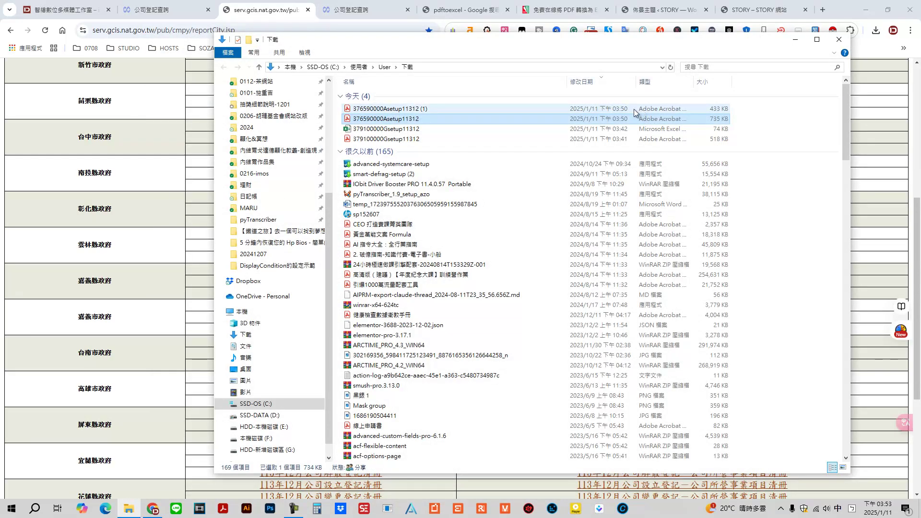
Step: Select 376590000Asetup11312 (1) in the downloads folder and return to the browser's pdftoexcel search results
left_click(409, 110)
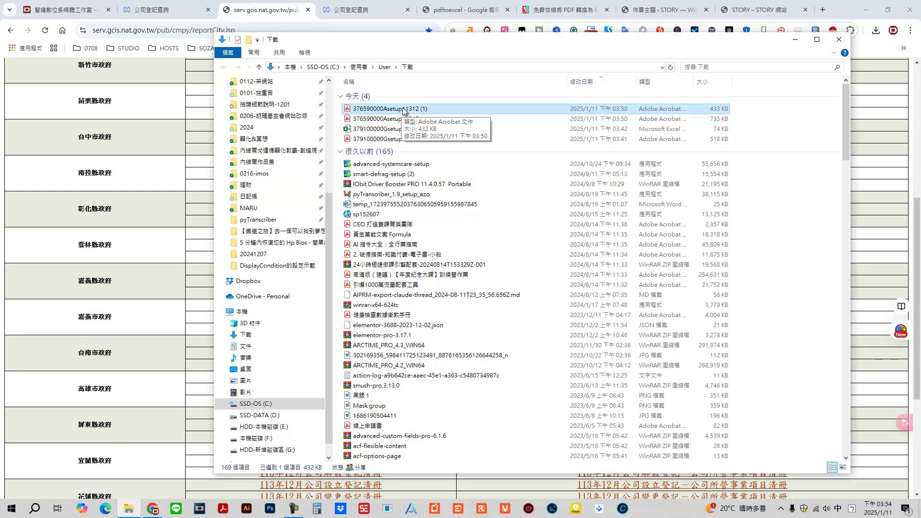
left_click(875, 30)
left_click(867, 51)
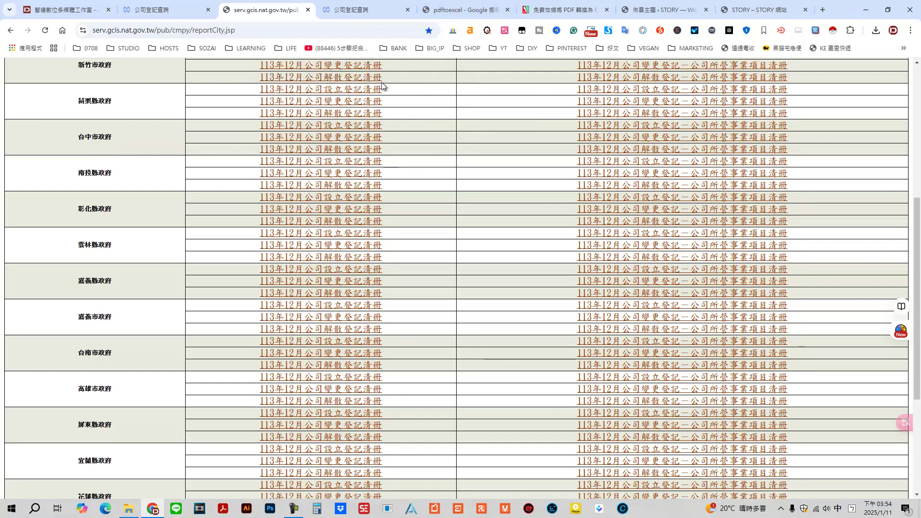
left_click(450, 13)
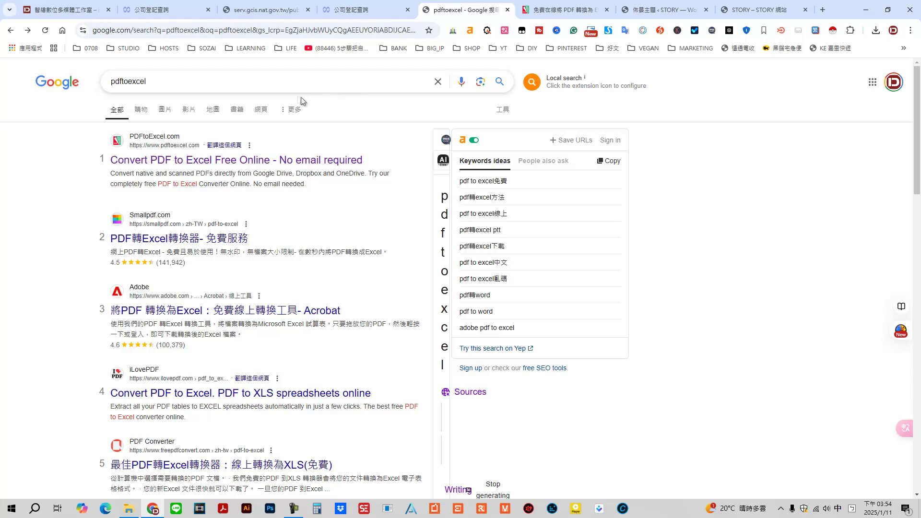
left_click(281, 90)
left_click(197, 61)
left_click(197, 81)
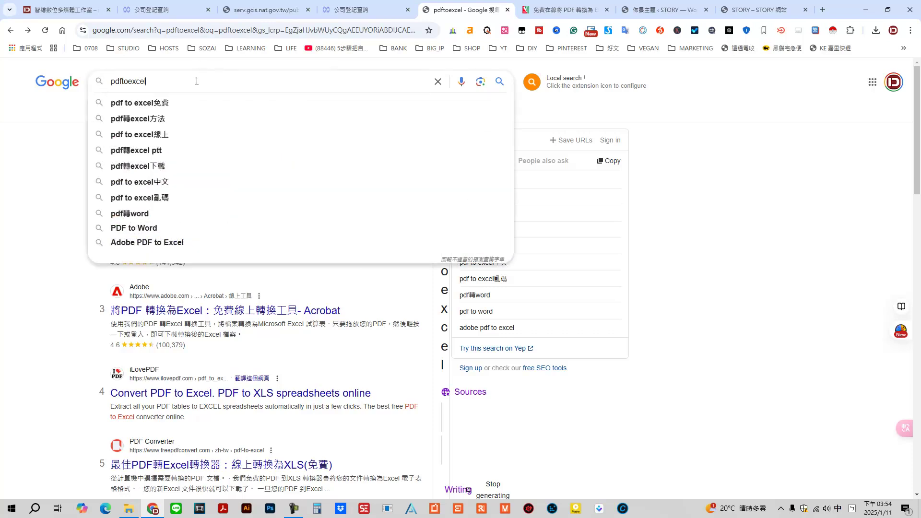
left_click(166, 64)
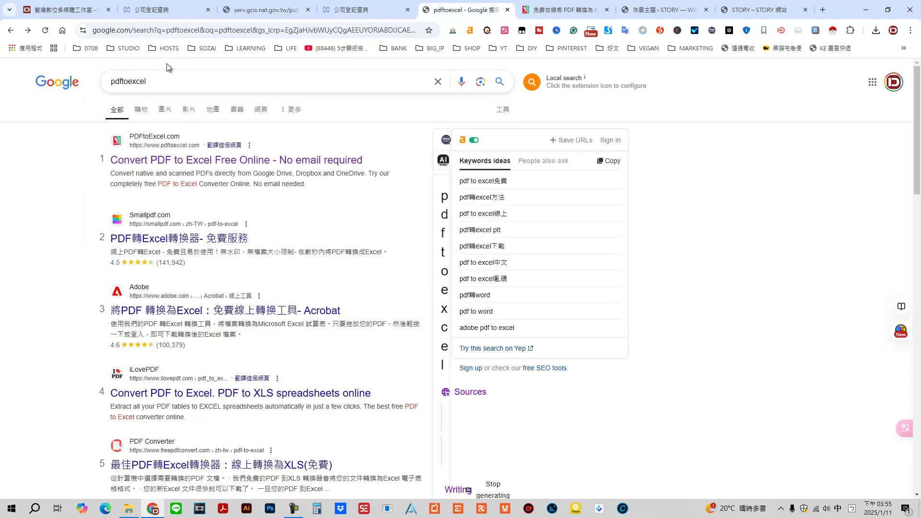
Step: Bring up the PDFtoExcel.com converter page and switch its bilingual translation back to the original text
left_click(546, 12)
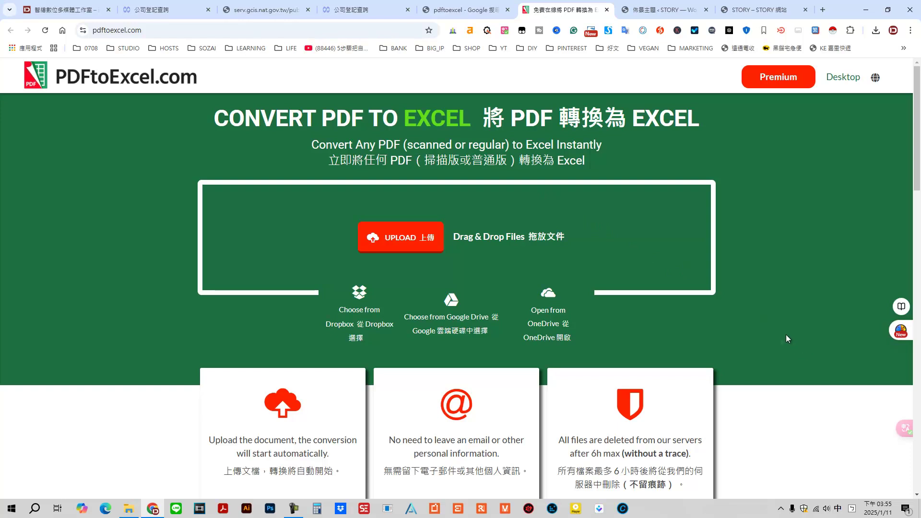
mouse_move(901, 432)
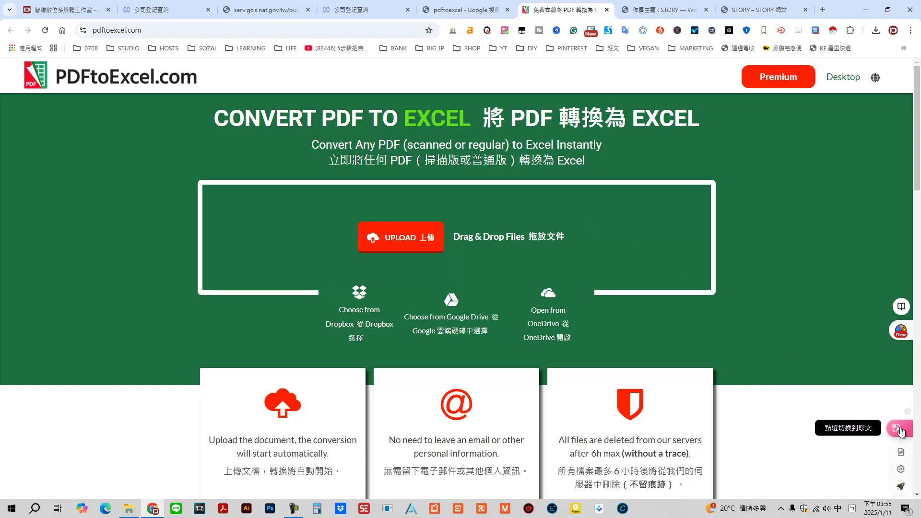
left_click(900, 429)
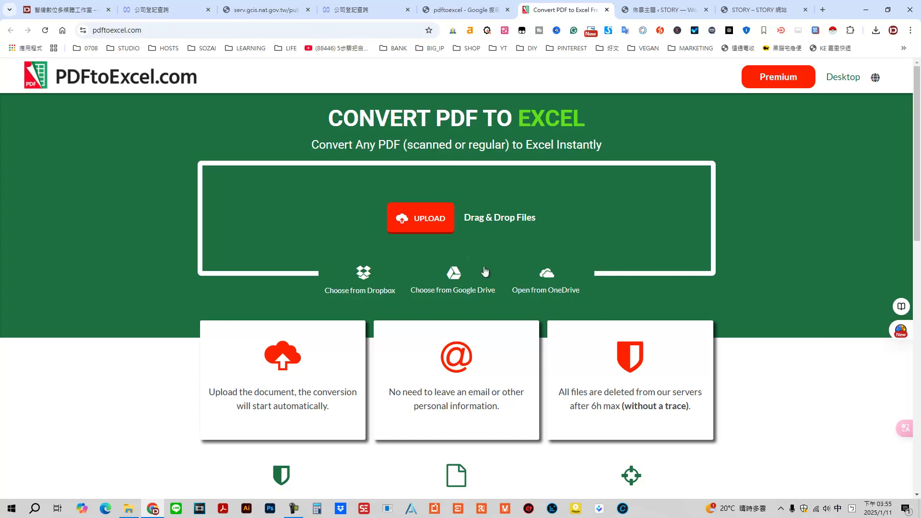
Step: Upload a downloaded company register PDF to PDFtoExcel.com for conversion to Excel
left_click(427, 223)
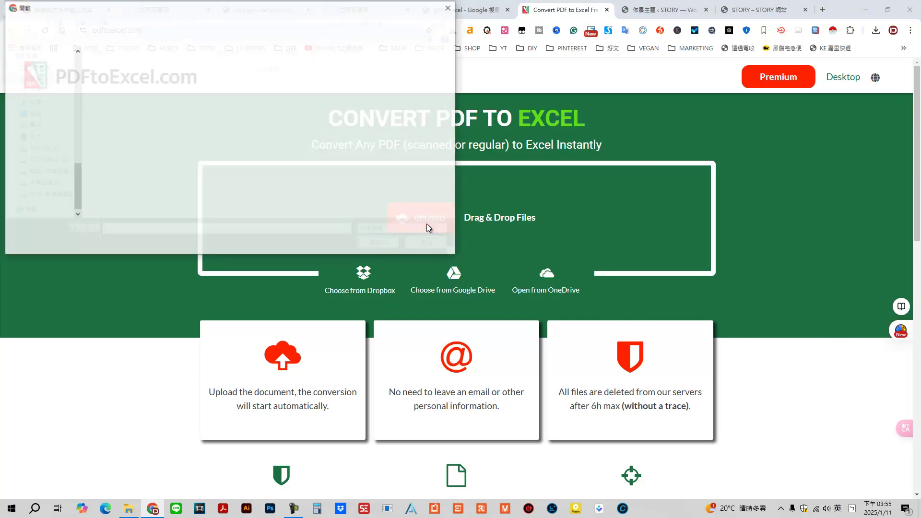
left_click(182, 81)
left_click(366, 248)
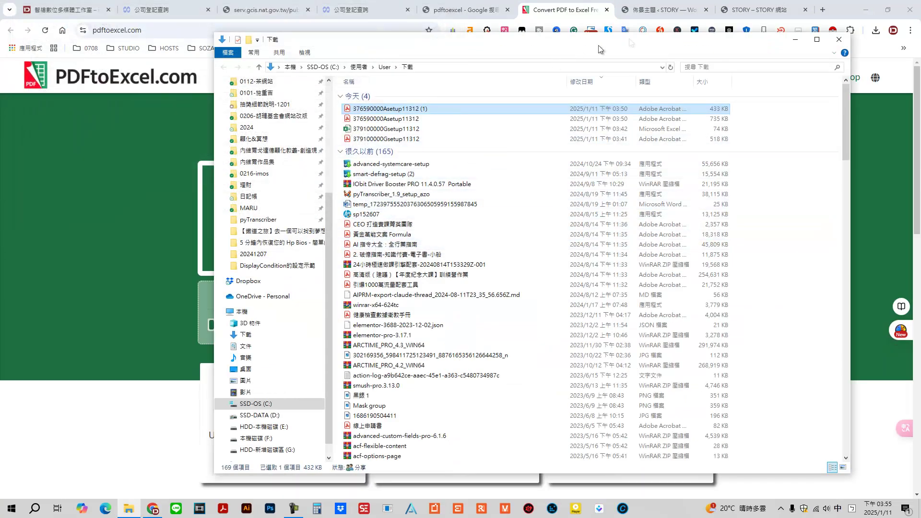
Step: Download the converted workbook from PDFtoExcel.com, open 376590000Asetup11312 (1) in Excel and enable editing
left_click(582, 12)
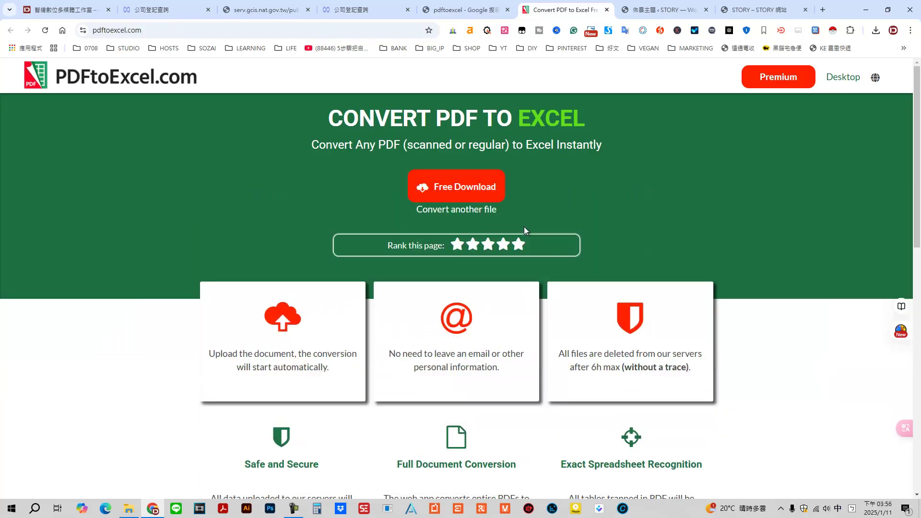
left_click(478, 192)
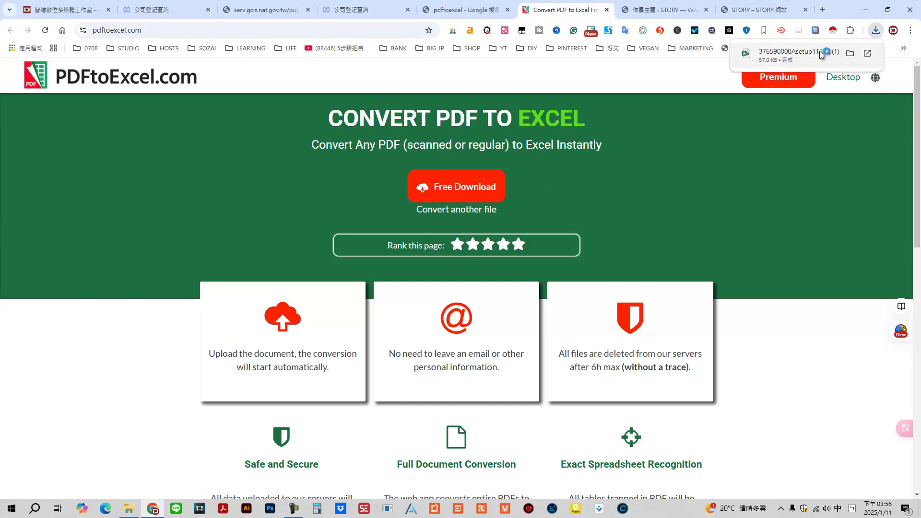
left_click(821, 54)
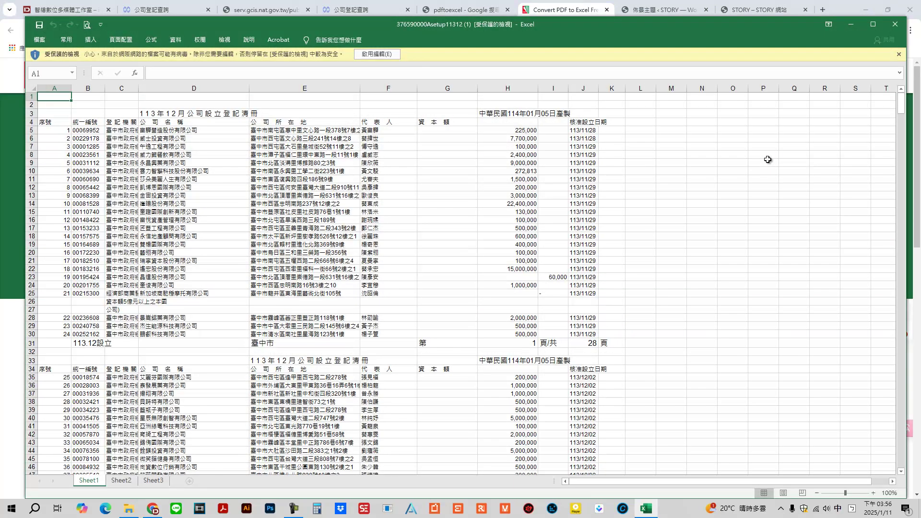
left_click(381, 53)
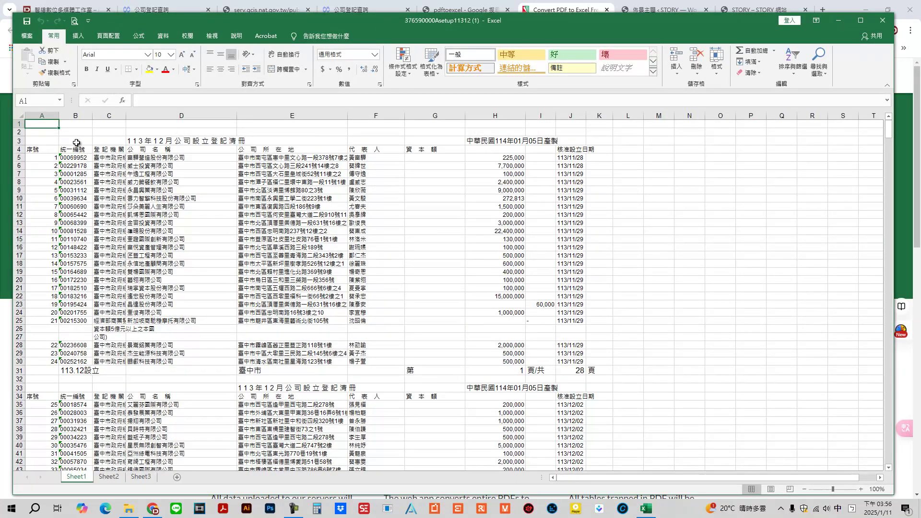
Step: Delete rows 1 to 4, which hold the register title and column headings, from Sheet1
left_click(19, 123)
left_click_drag(19, 123, 73, 148)
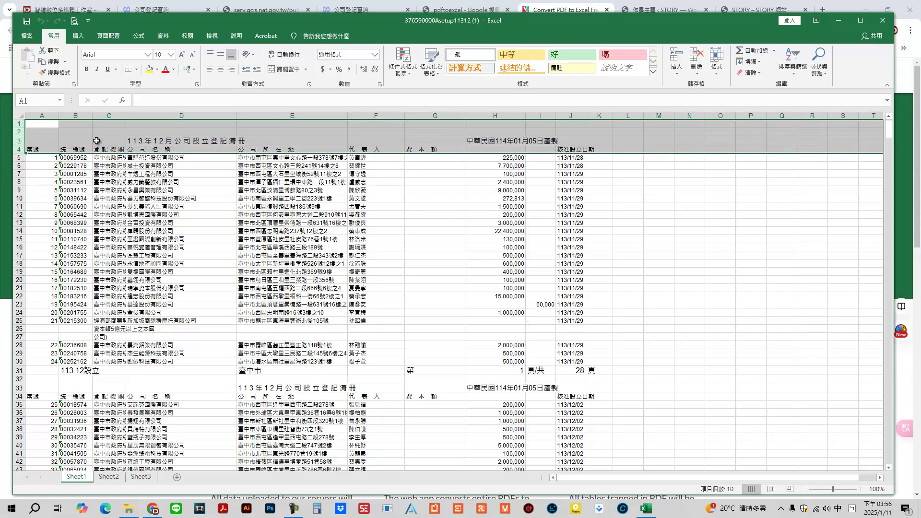
right_click(97, 141)
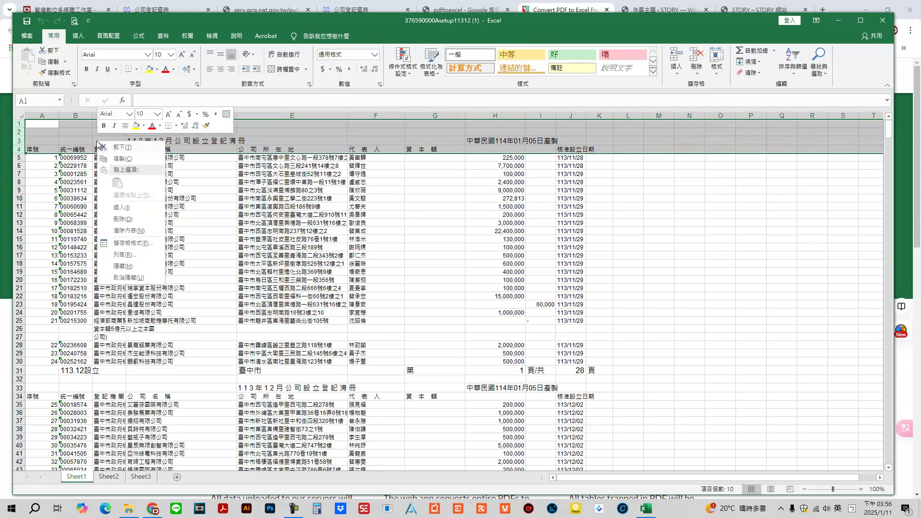
left_click(124, 219)
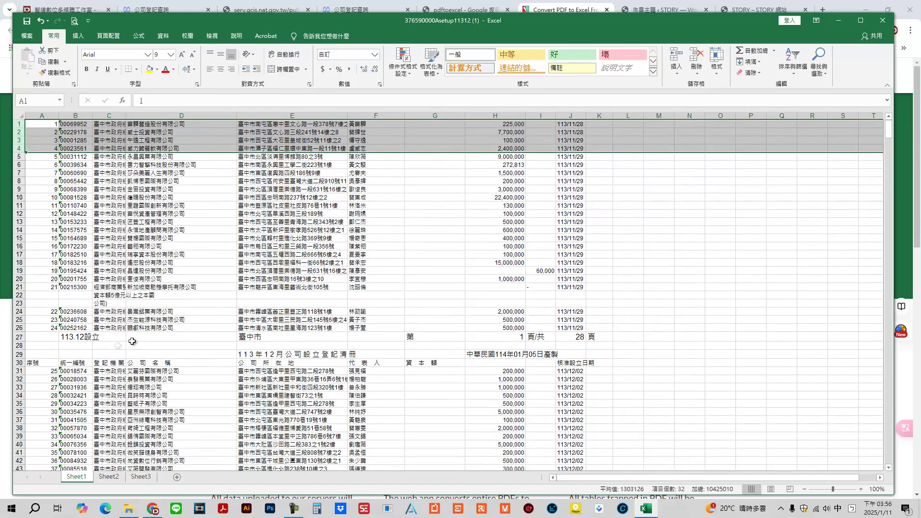
Step: Delete the repeated page footer and heading rows between the company records, through rows 671 to 674
scroll(149, 301, "down", 3)
left_click_drag(18, 263, 17, 289)
right_click(172, 276)
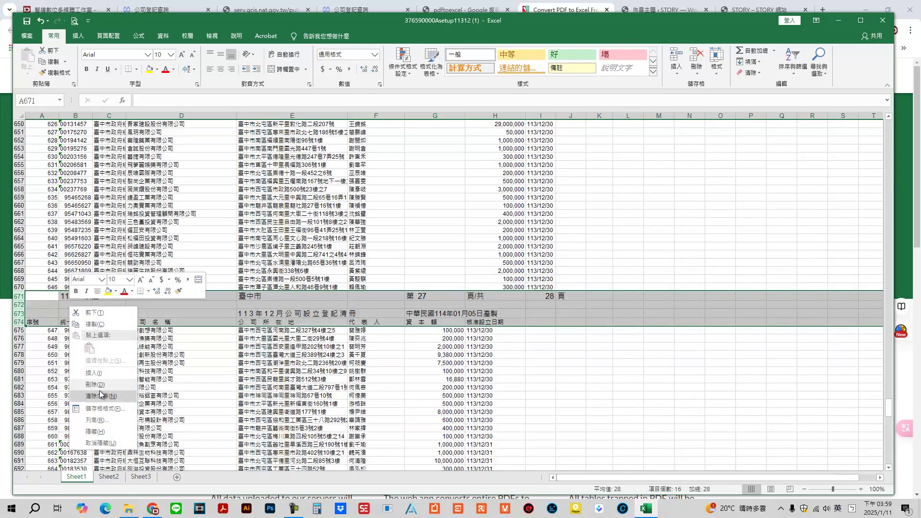
left_click(103, 390)
Step: Delete rows 693 and 694 with the final page footer below the last company record
scroll(125, 359, "down", 4)
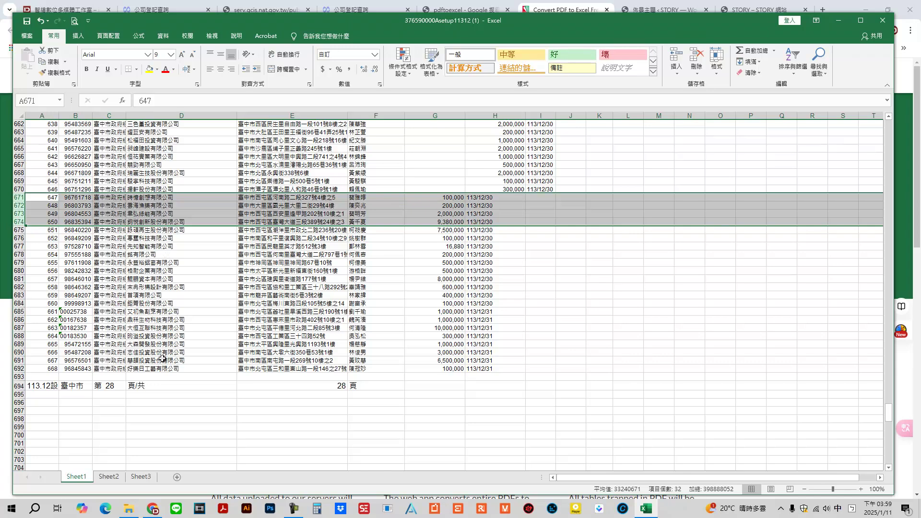
left_click(132, 389)
left_click_drag(21, 377, 20, 385)
right_click(41, 387)
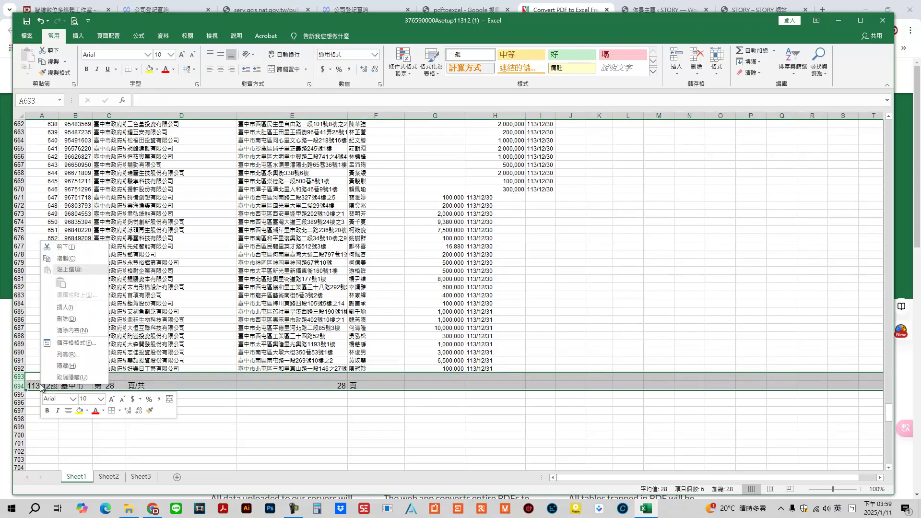
left_click(67, 316)
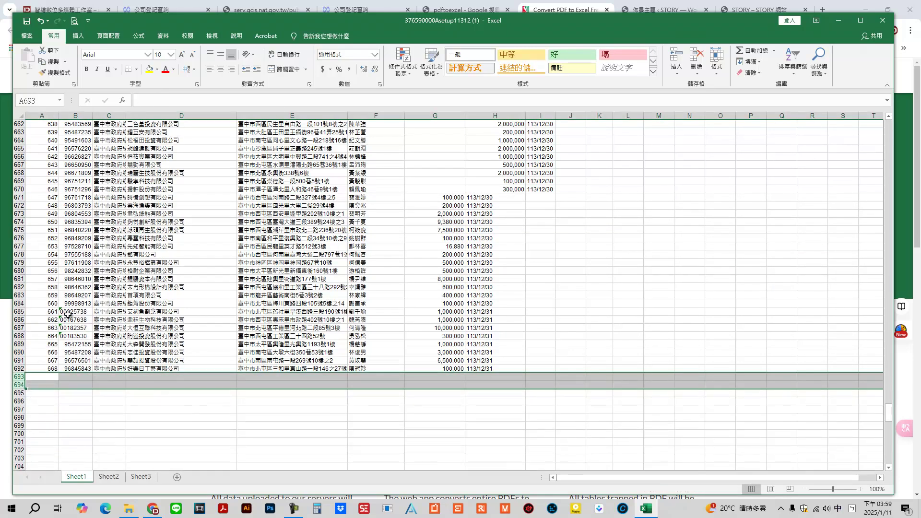
left_click(148, 361)
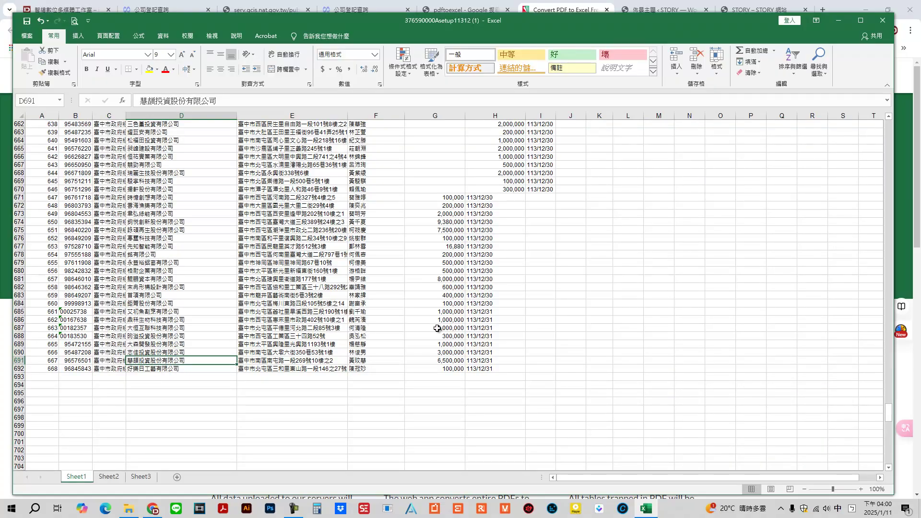
Step: Delete the empty cells I426 to I449, shifting the approval dates left into column I
scroll(503, 261, "up", 20)
scroll(503, 261, "up", 20)
scroll(501, 258, "up", 20)
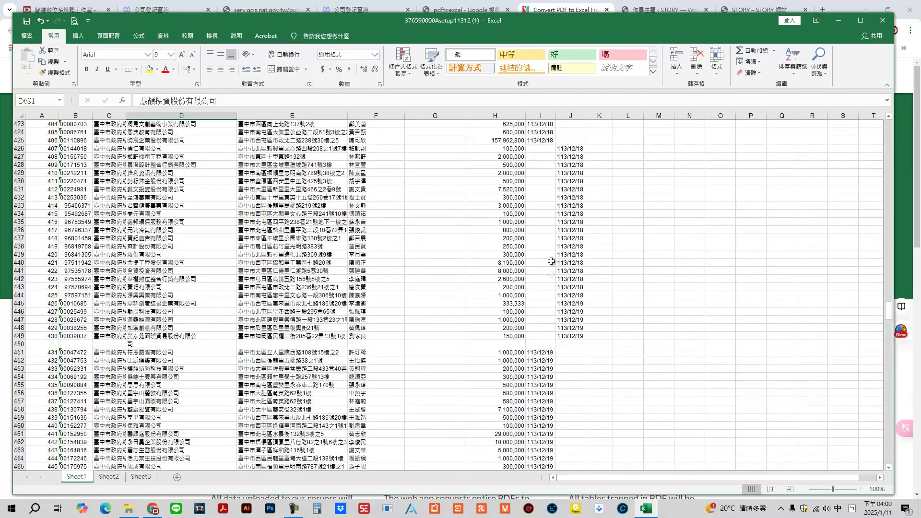
left_click(546, 148)
left_click_drag(546, 148, 542, 333)
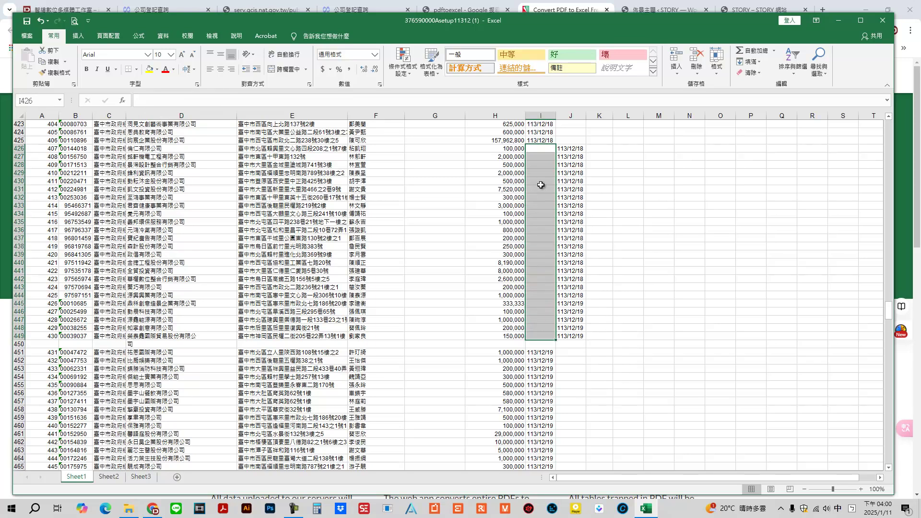
right_click(540, 170)
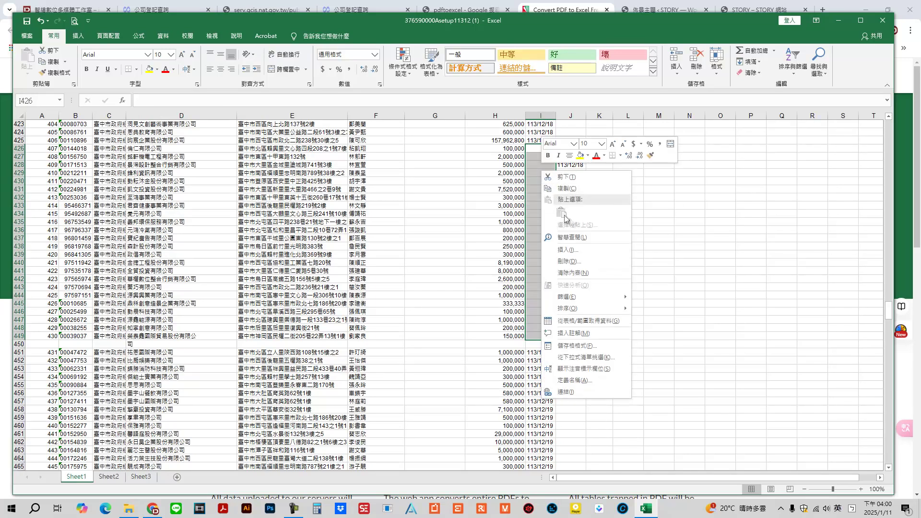
left_click(575, 261)
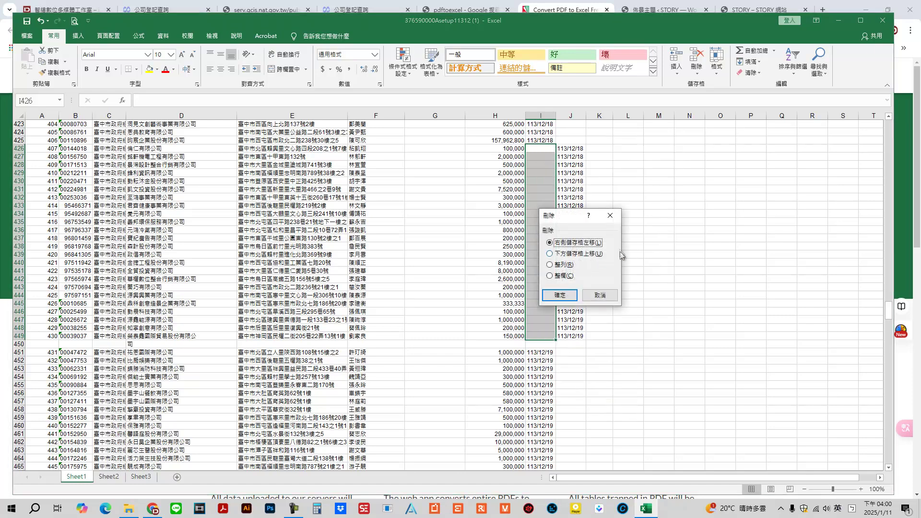
left_click(560, 295)
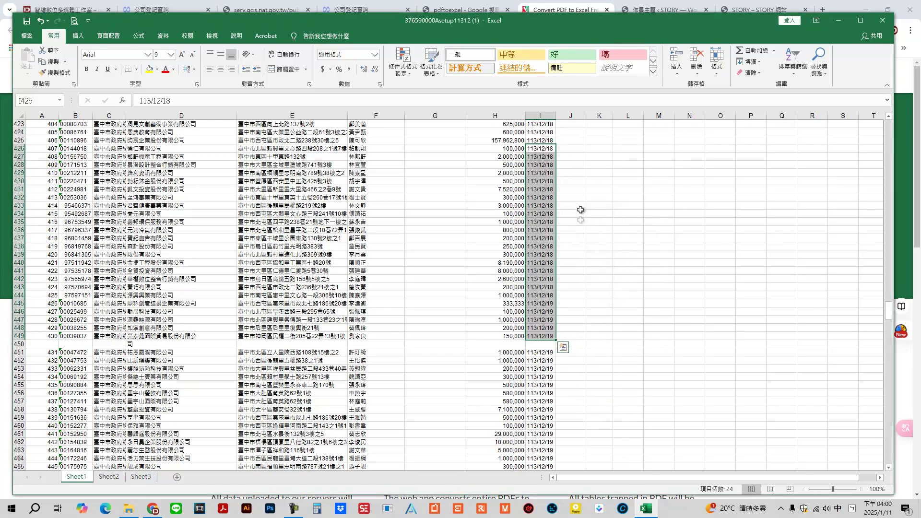
left_click(571, 204)
Step: Remove the broken-off text 公司) from cell C47
scroll(475, 241, "up", 20)
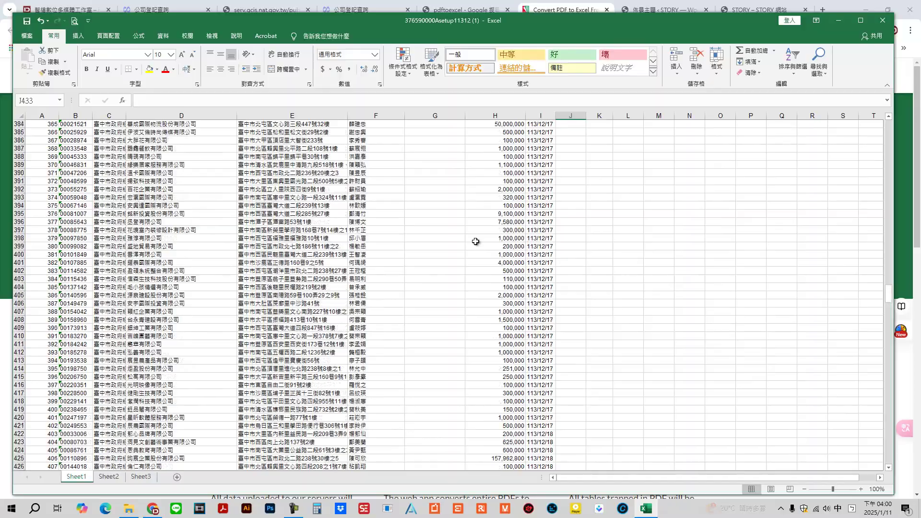
scroll(475, 240, "up", 20)
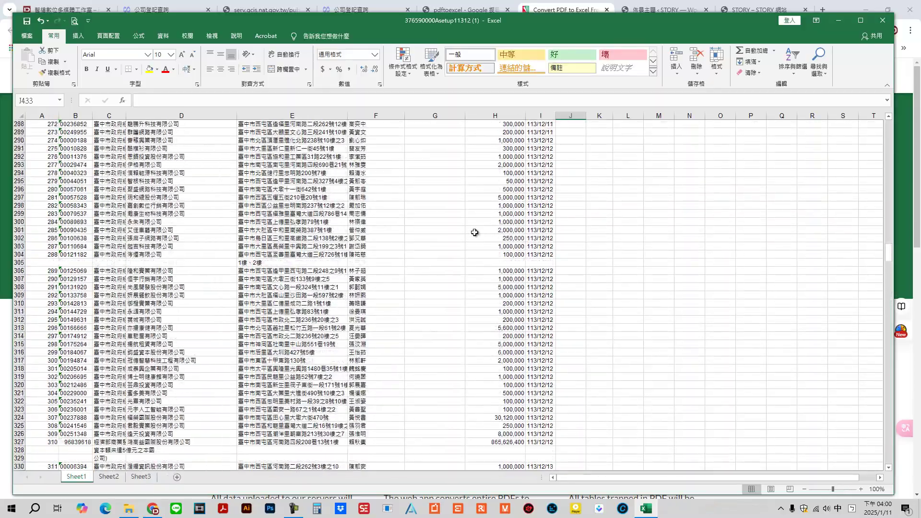
scroll(474, 231, "up", 20)
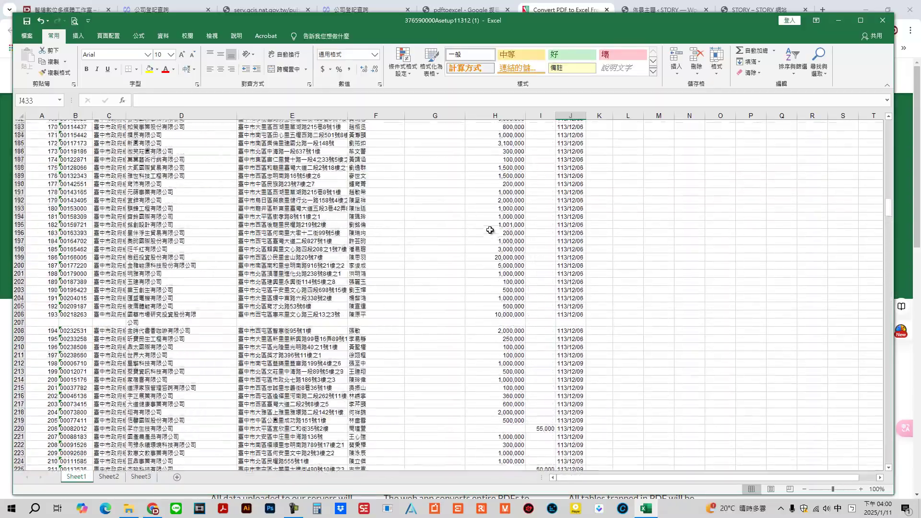
scroll(489, 231, "up", 20)
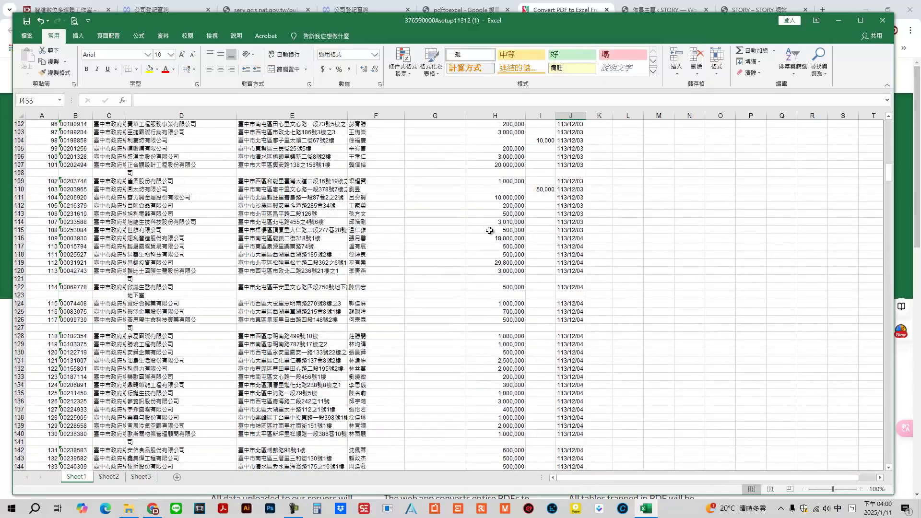
scroll(489, 230, "up", 18)
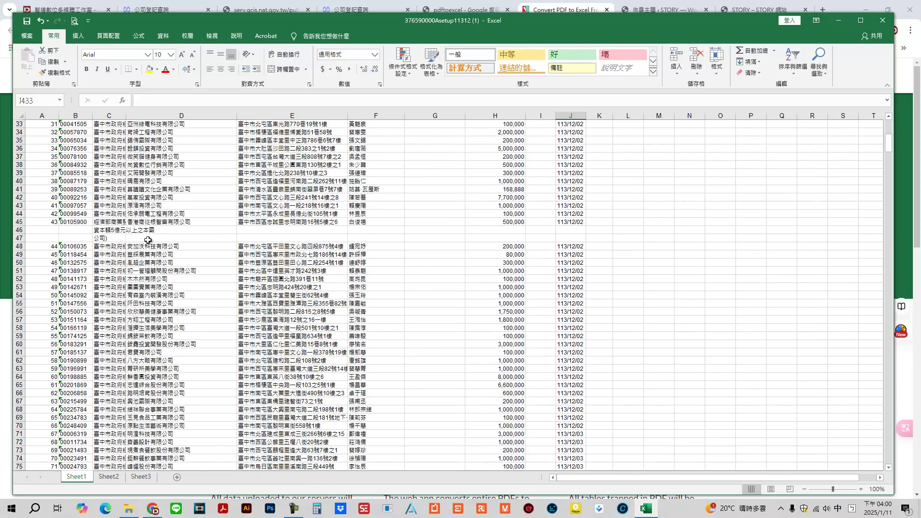
left_click(108, 238)
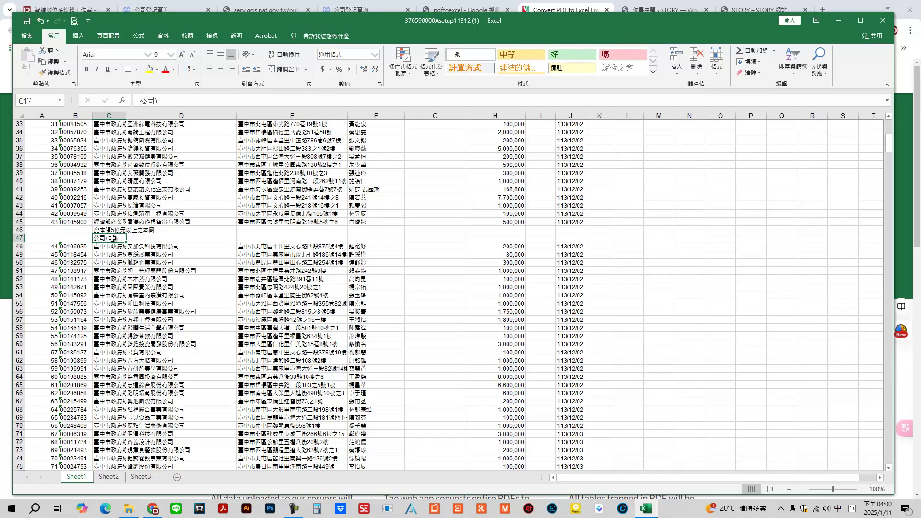
double_click(117, 238)
left_click_drag(89, 241, 108, 238)
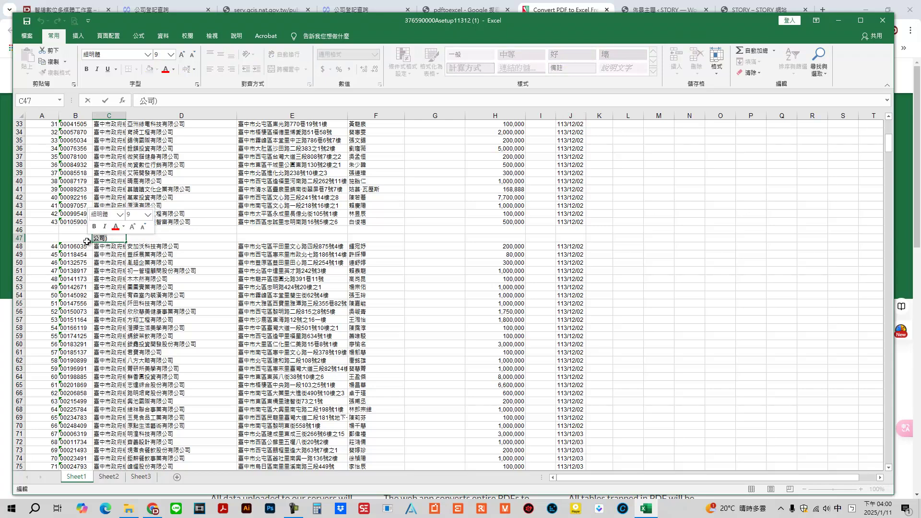
key("BackSpace")
Step: Append 公司) to the end of the text in cell C46 and confirm the entry
left_click(166, 230)
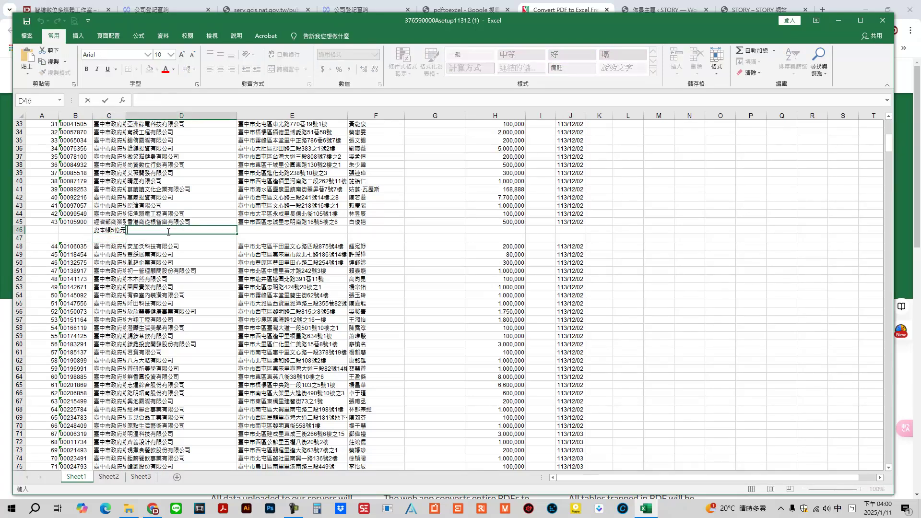
left_click(118, 231)
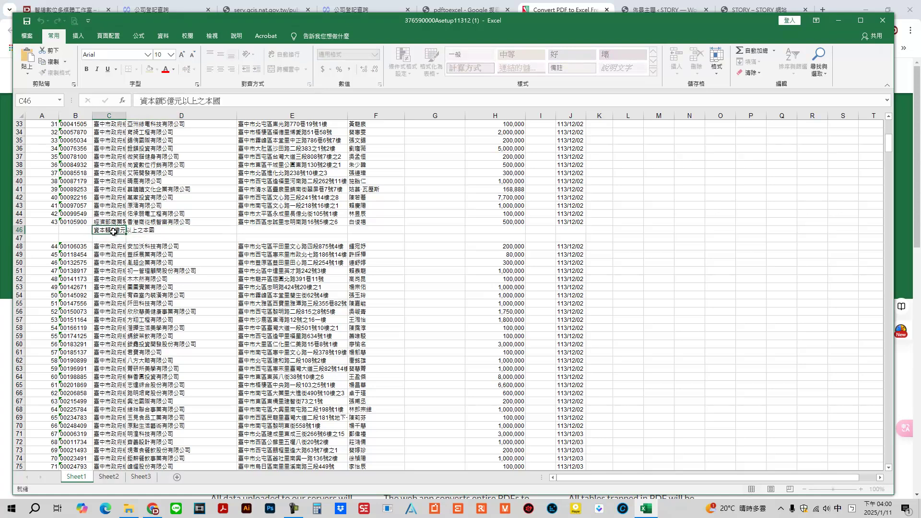
left_click(229, 103)
type("公司)")
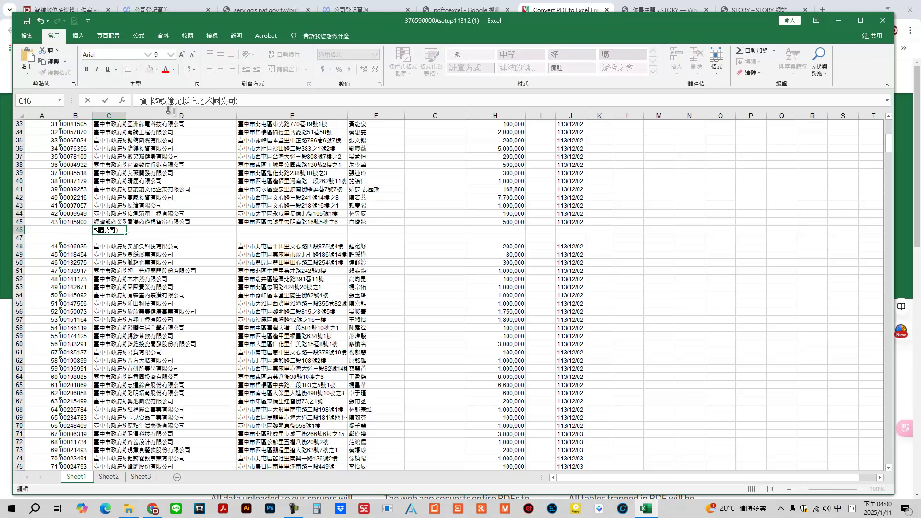
left_click(108, 104)
left_click(152, 222)
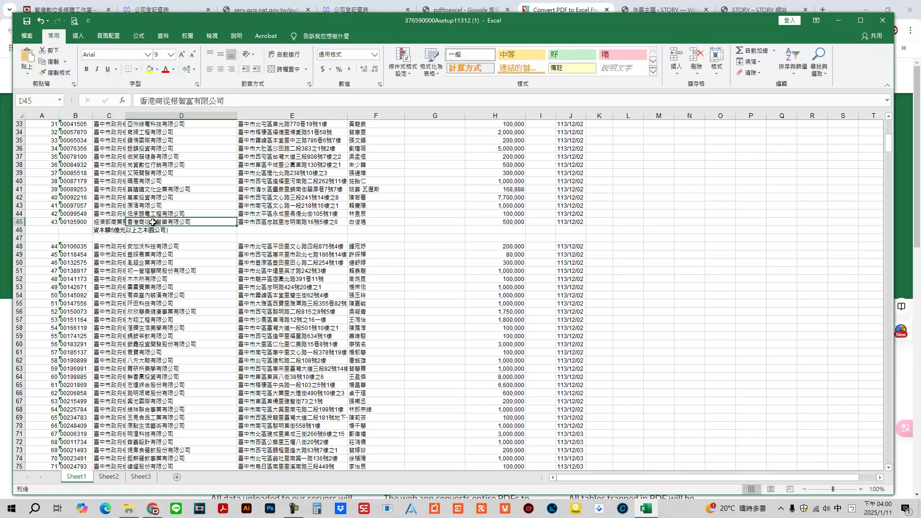
Step: Widen all columns of Sheet1 equally so that the registration authority names in column C fit
left_click(22, 116)
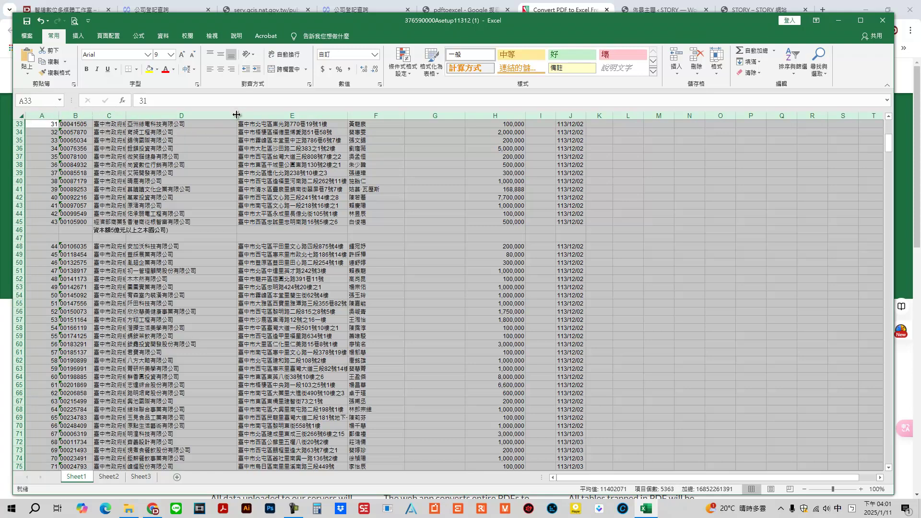
left_click_drag(238, 114, 238, 114)
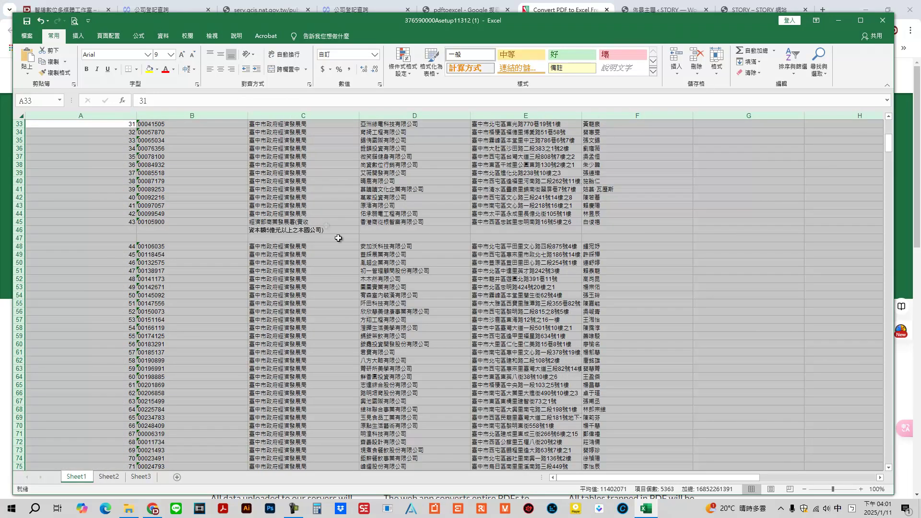
left_click(425, 189)
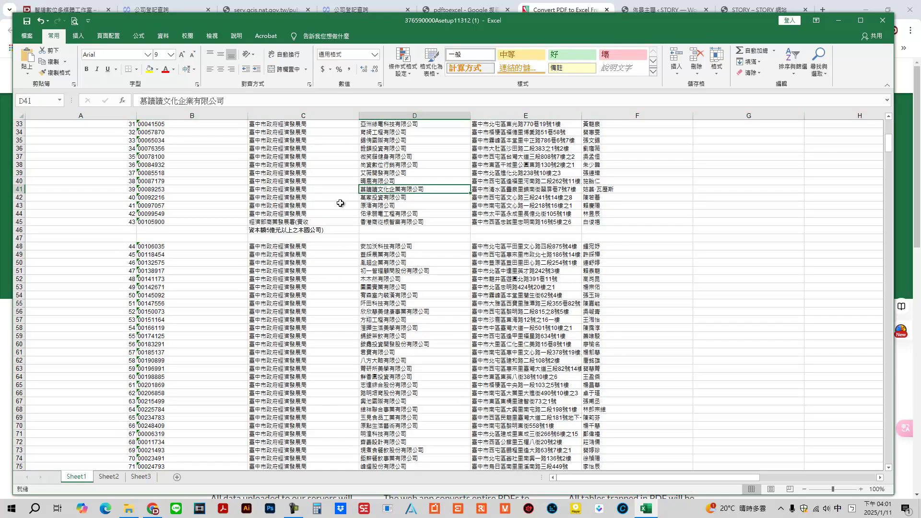
Step: Move the broken-off text 公司) from cell C23 to the end of the text in cell C22
scroll(364, 201, "up", 9)
scroll(389, 201, "up", 1)
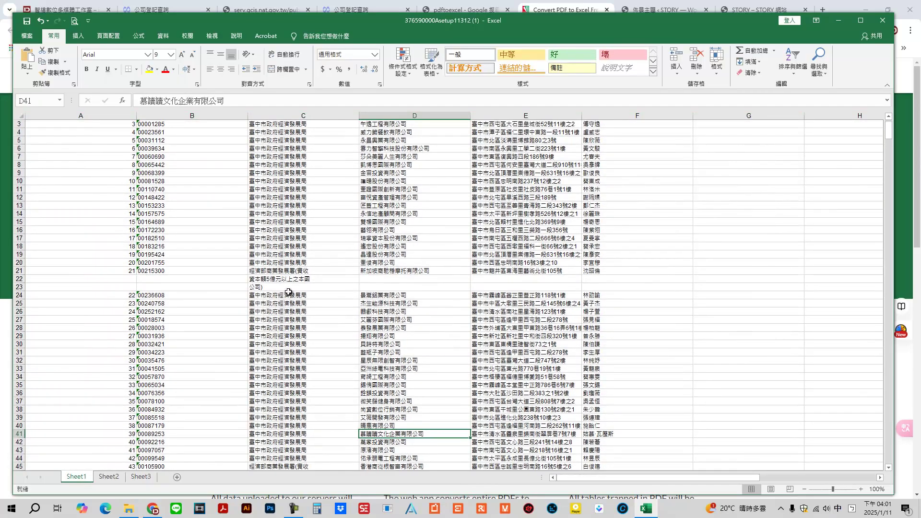
left_click(278, 287)
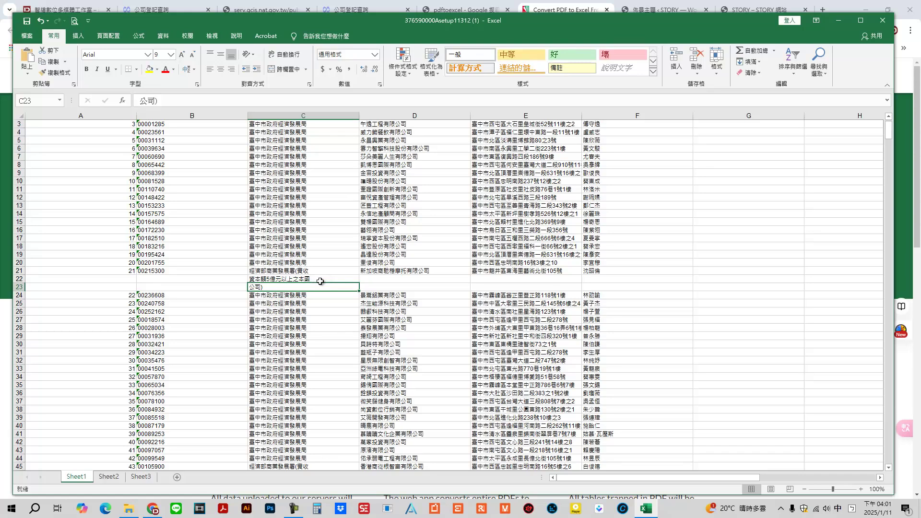
double_click(269, 287)
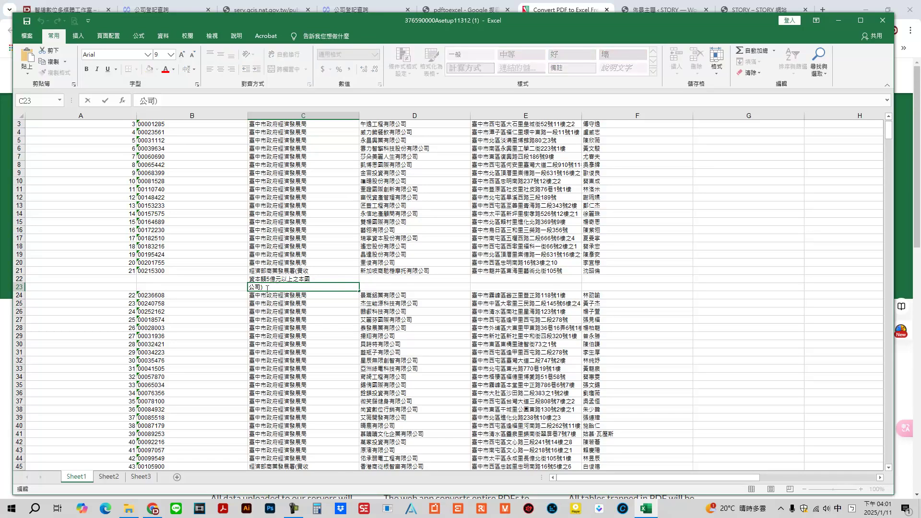
double_click(269, 286)
key("ctrl+c")
key("BackSpace")
left_click(338, 278)
double_click(337, 278)
key("ctrl+v")
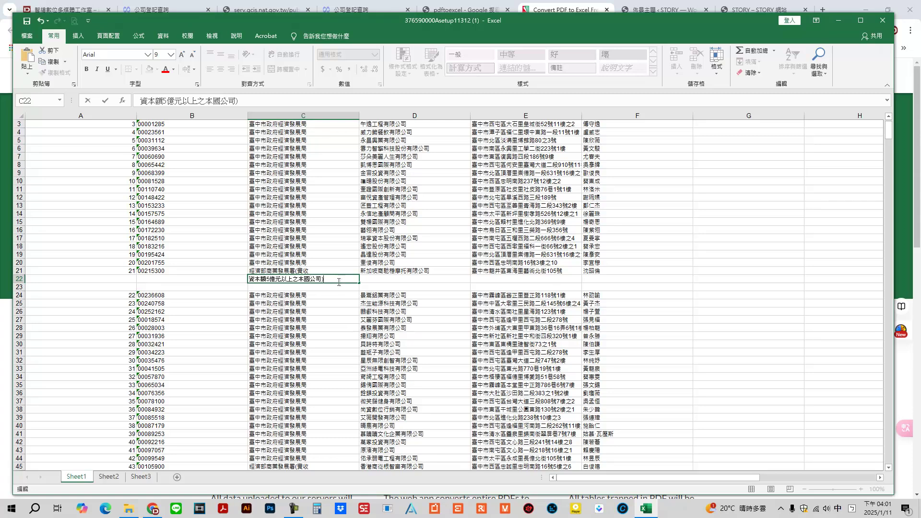
Step: Move the broken-off text 資本額5億元以上之本國公司) from cell C22 to the end of cell C21 and fit column C's width to its contents
left_click_drag(324, 278, 249, 279)
key("ctrl+x")
left_click(325, 269)
key("ctrl+v")
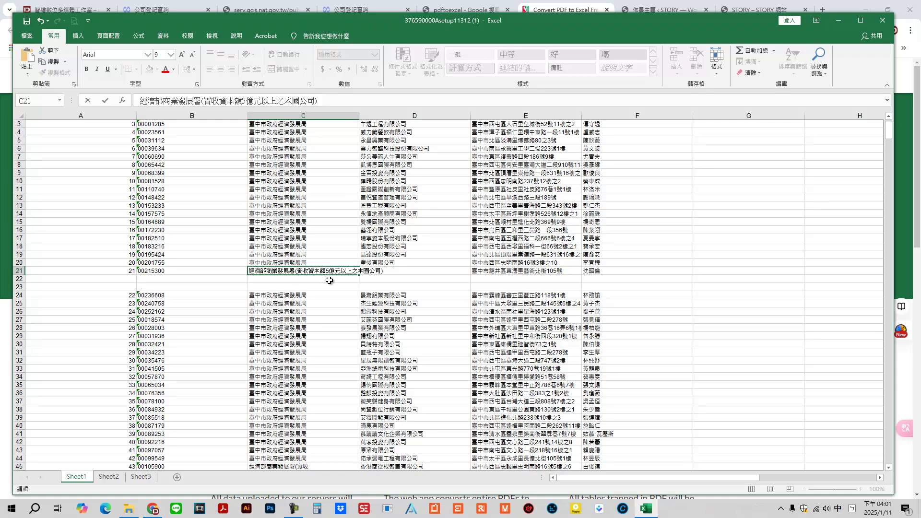
left_click(330, 281)
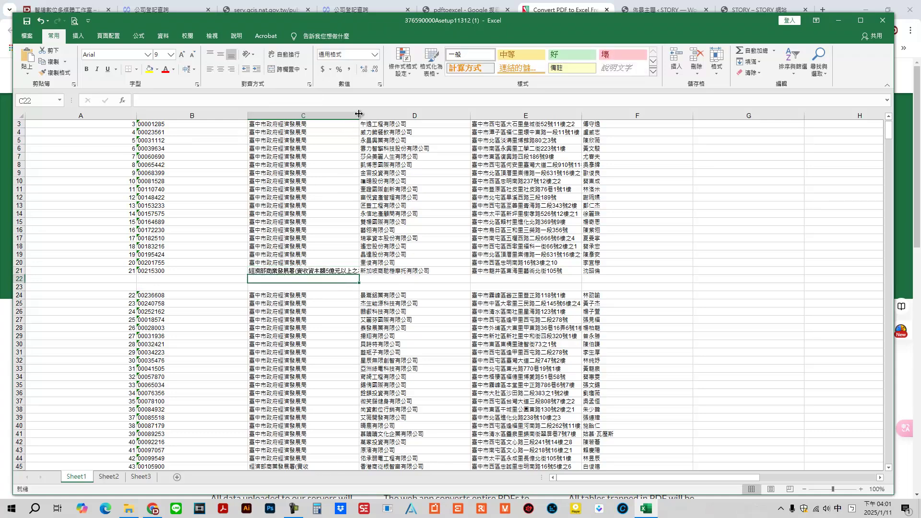
double_click(360, 114)
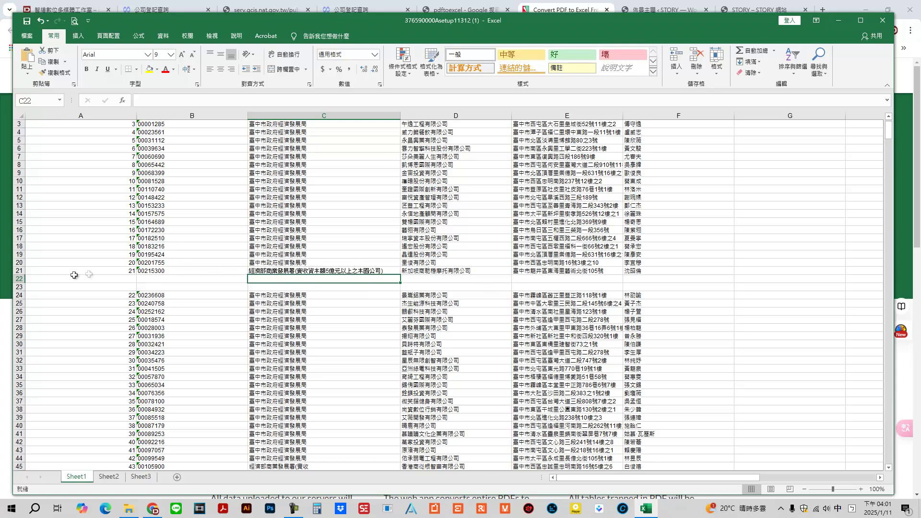
Step: Delete the empty rows 22 and 23 from Sheet1
left_click_drag(19, 278, 20, 288)
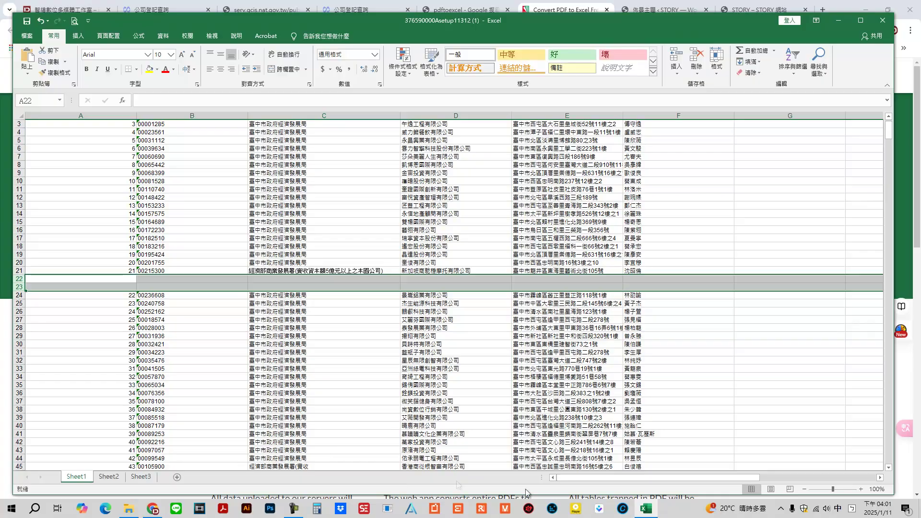
mouse_move(562, 476)
left_mouse_down()
mouse_move(664, 476)
mouse_move(553, 479)
left_mouse_up()
right_click(197, 281)
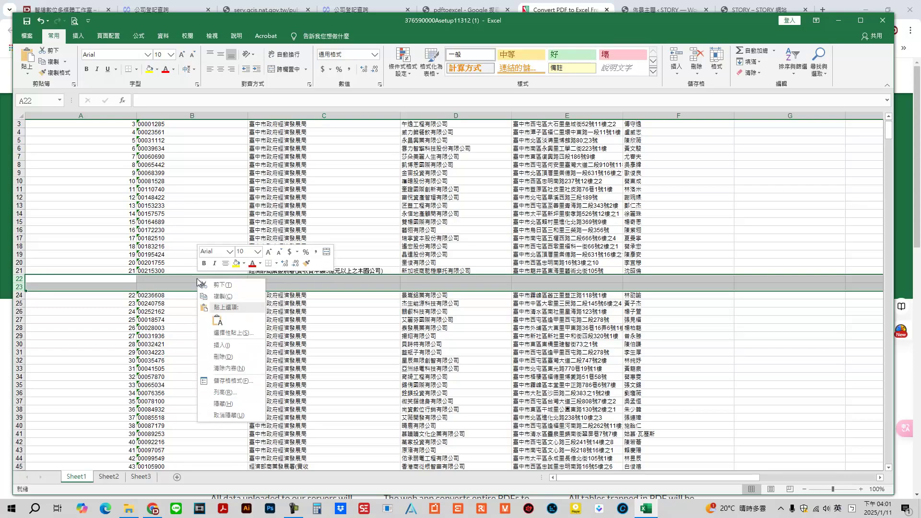
left_click(236, 356)
left_click(320, 327)
scroll(369, 282, "up", 1)
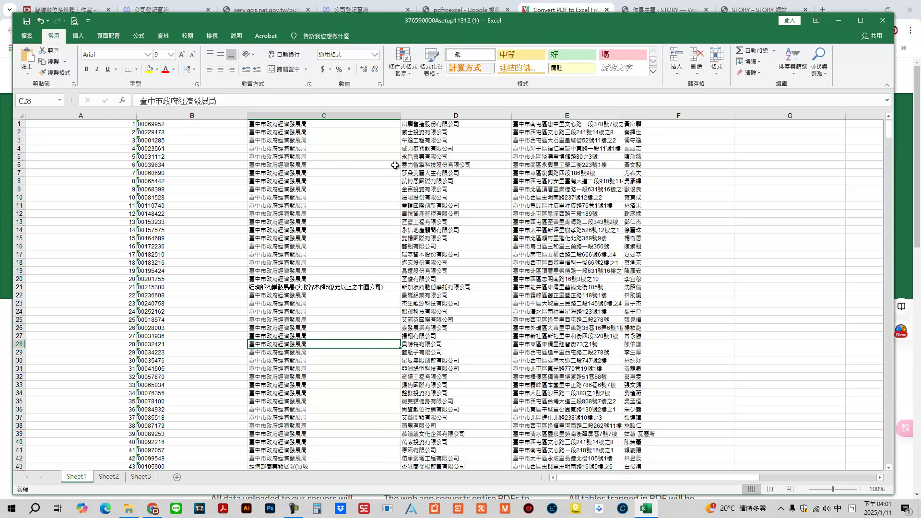
Step: Fit the widths of columns D, E and F to their contents
left_click(426, 124)
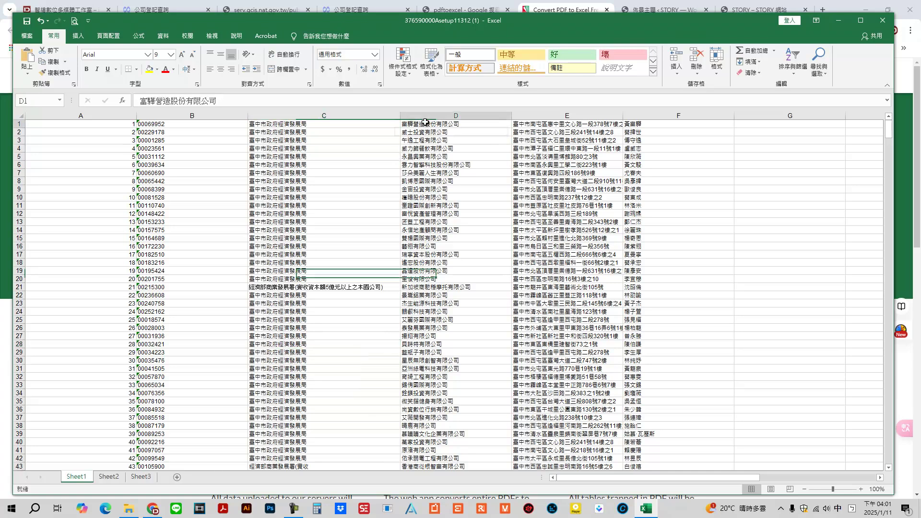
left_click(532, 124)
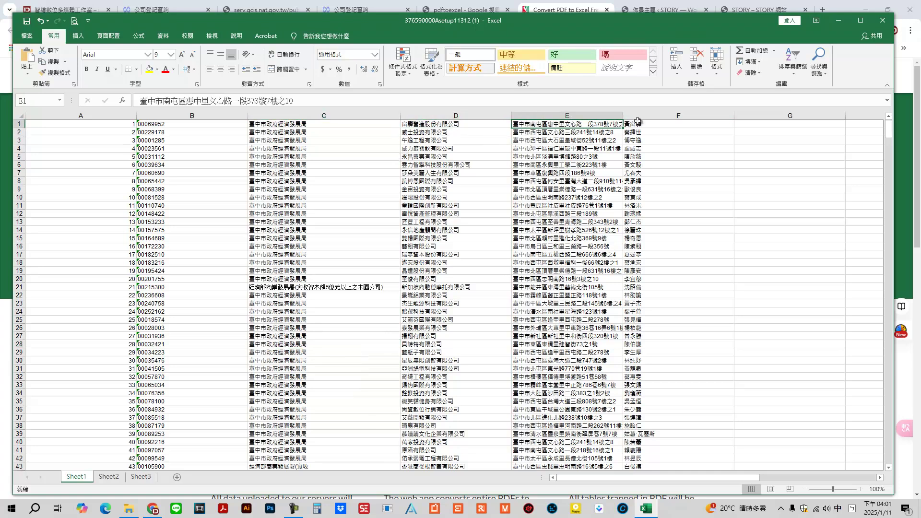
left_click(638, 123)
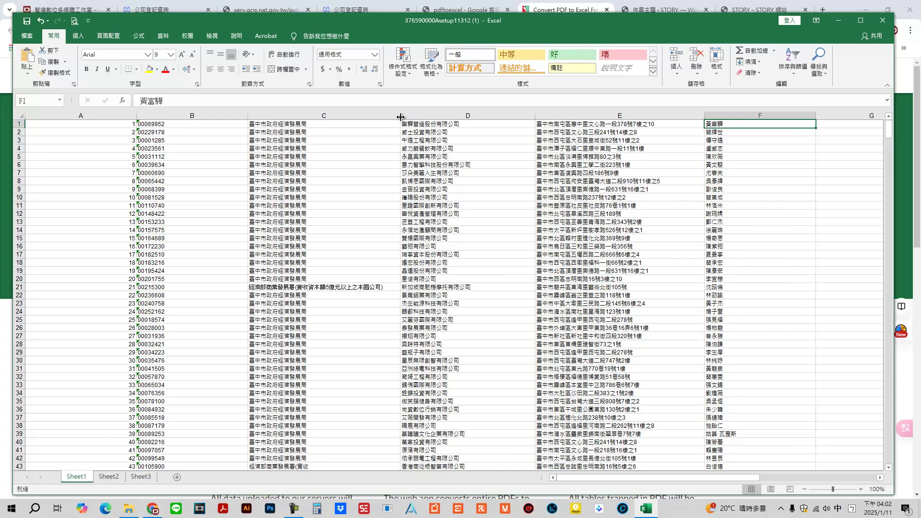
double_click(702, 116)
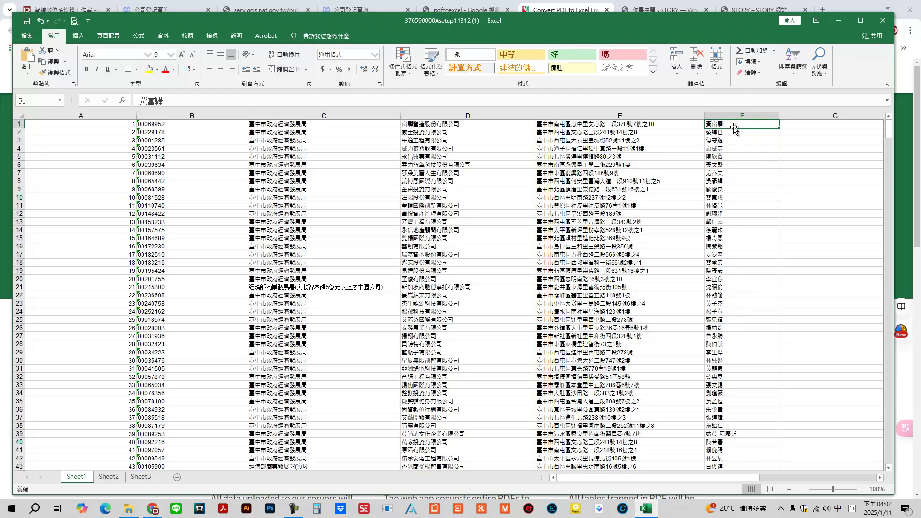
Step: Examine the company name, registered address and representative entries in the first rows of the list
left_click(682, 127)
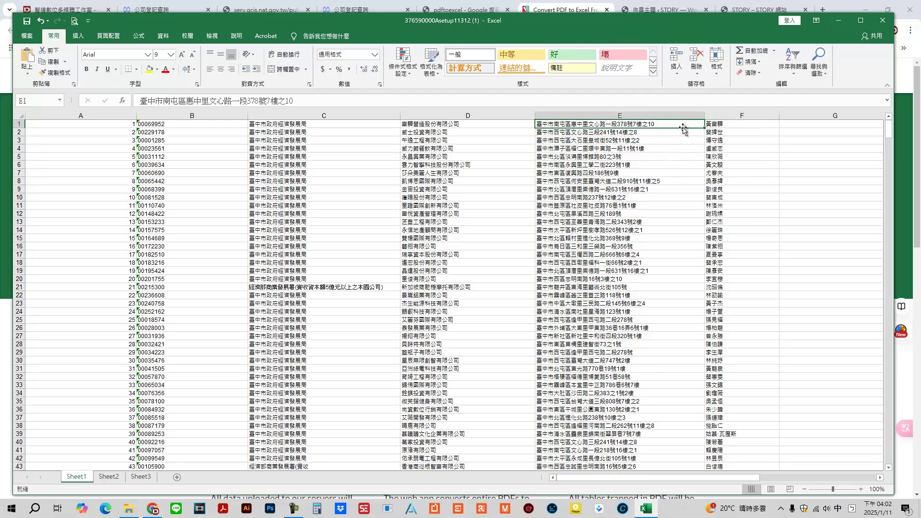
left_click(498, 125)
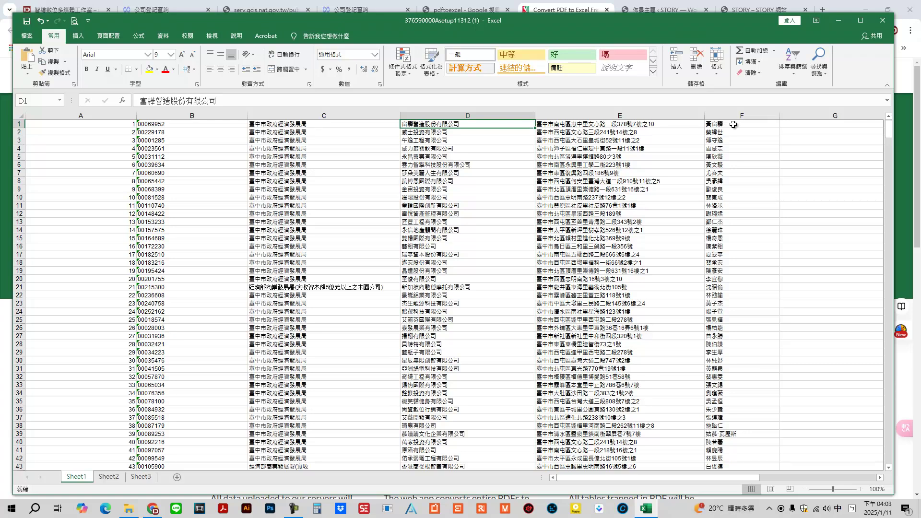
left_click(732, 124)
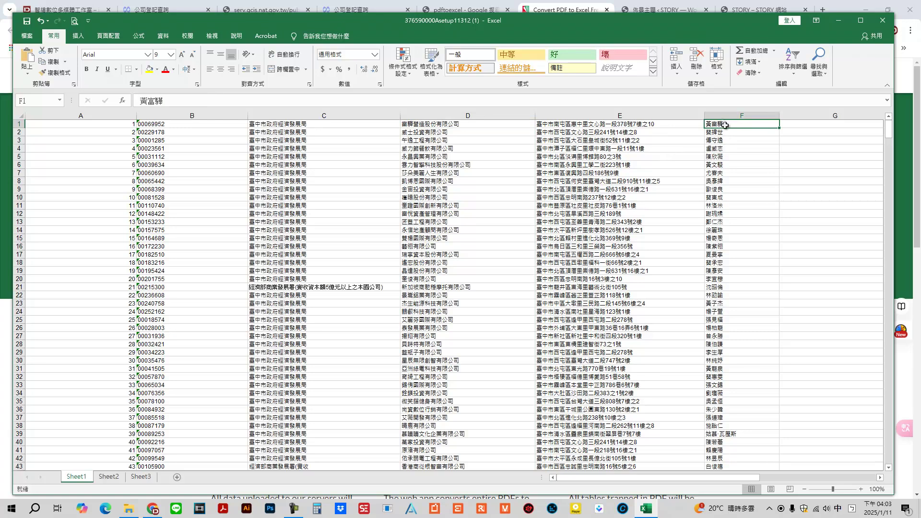
left_click(636, 124)
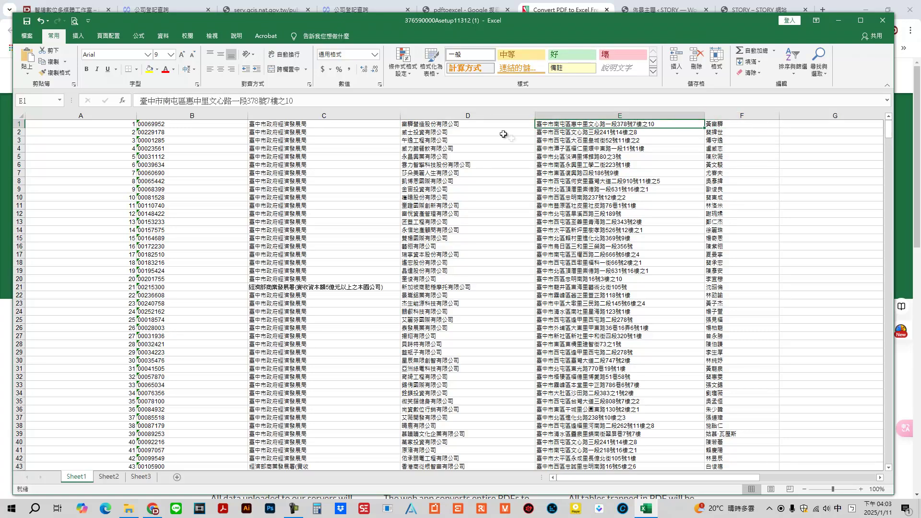
left_click(481, 124)
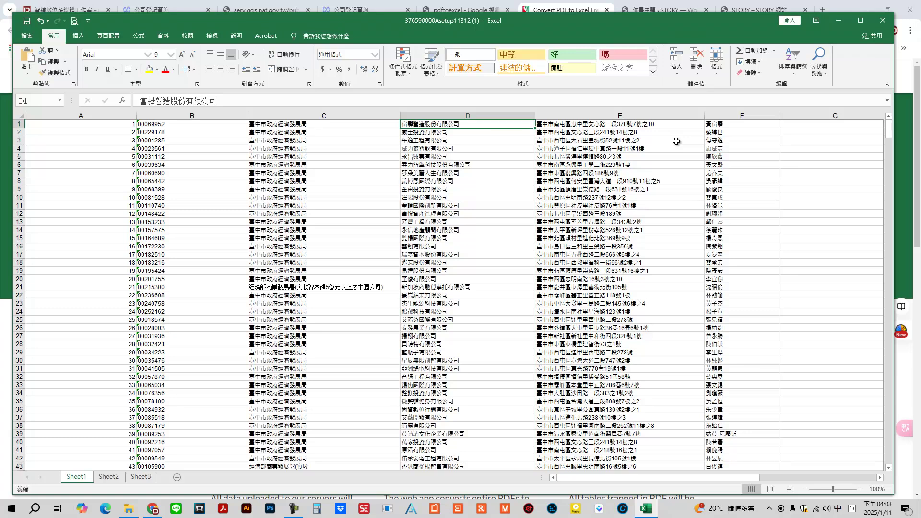
left_click(583, 124)
left_click(585, 135)
left_click(585, 140)
left_click(585, 149)
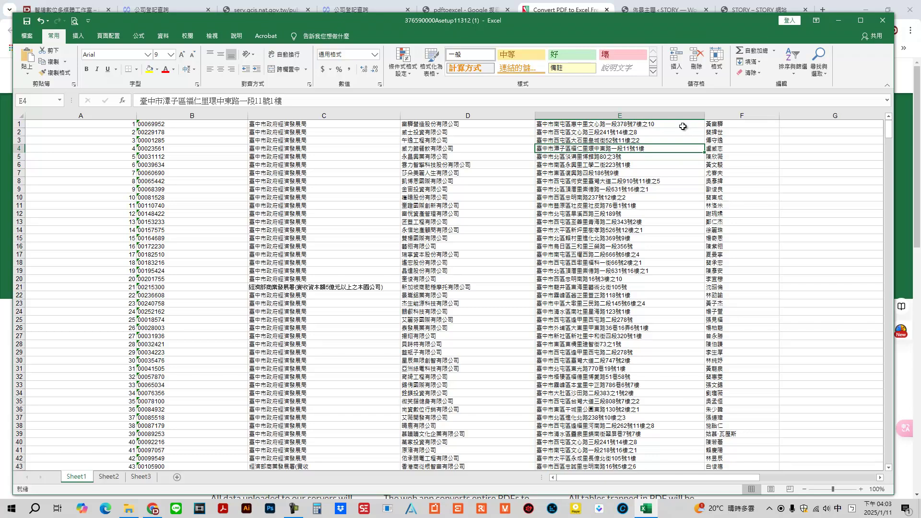
left_click(458, 123)
left_click(553, 123)
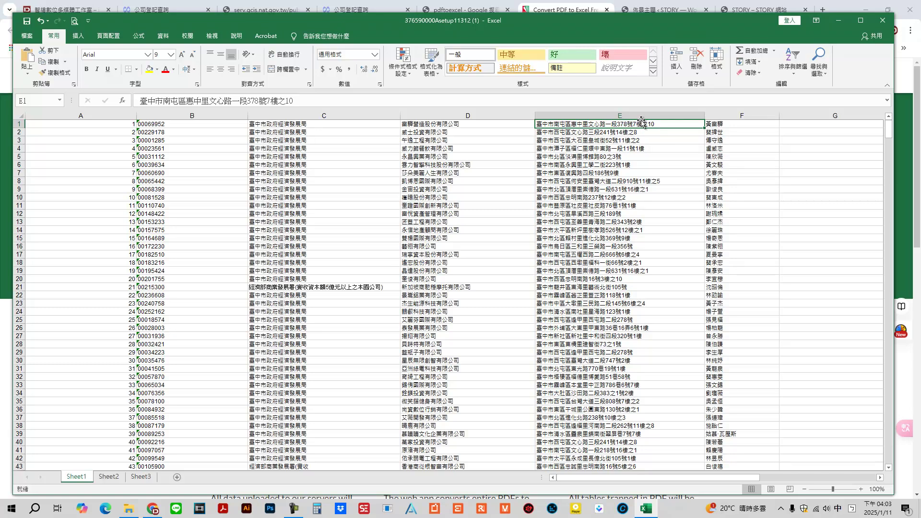
double_click(430, 124)
left_click_drag(401, 123, 424, 123)
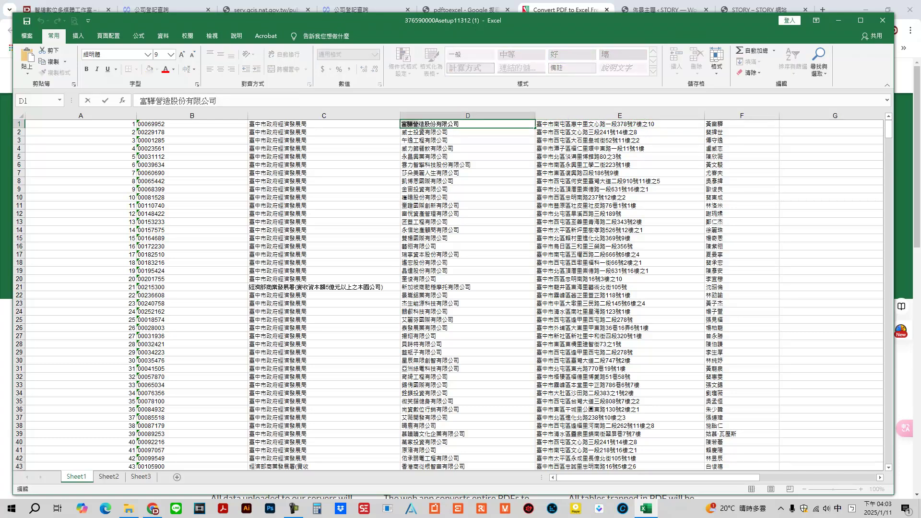
left_click(466, 133)
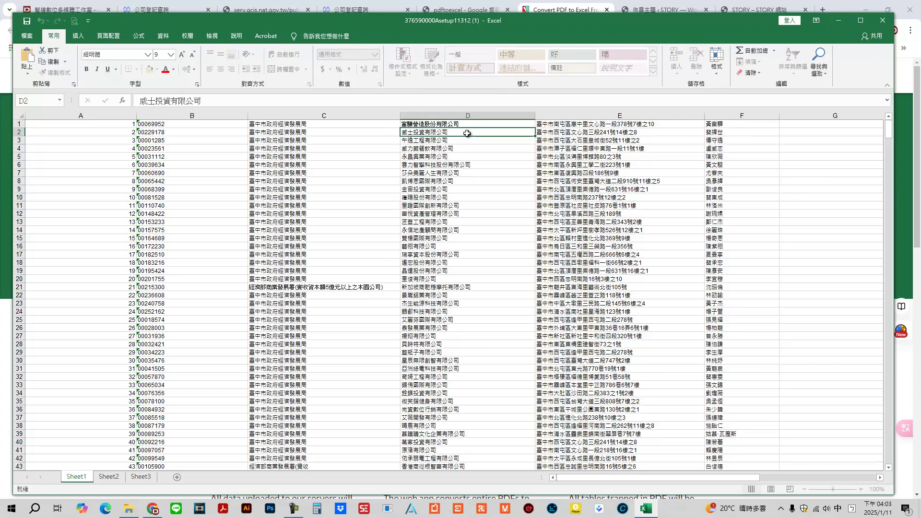
left_click(467, 125)
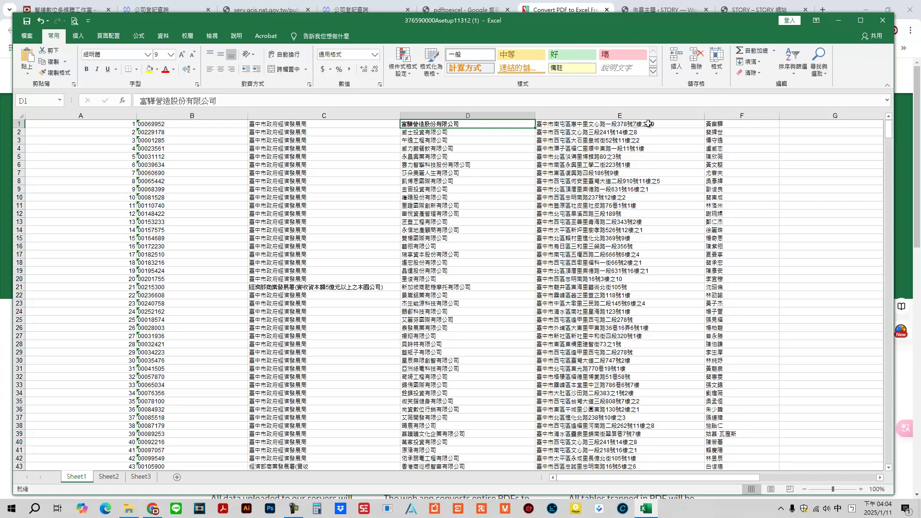
left_click(744, 124)
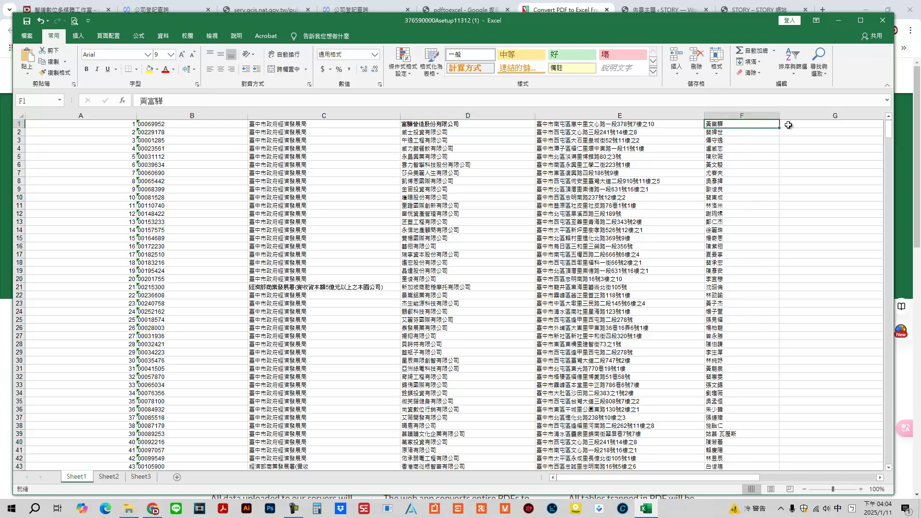
left_click(788, 124)
left_click(653, 125)
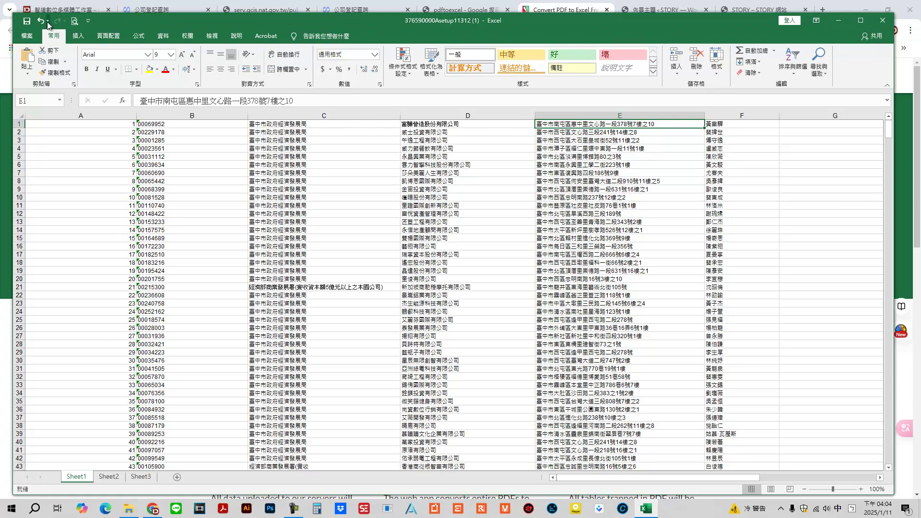
Step: Switch to the browser and return to the county-by-county list of company registration changes on serv.gcis.nat.gov.tw
left_click(8, 36)
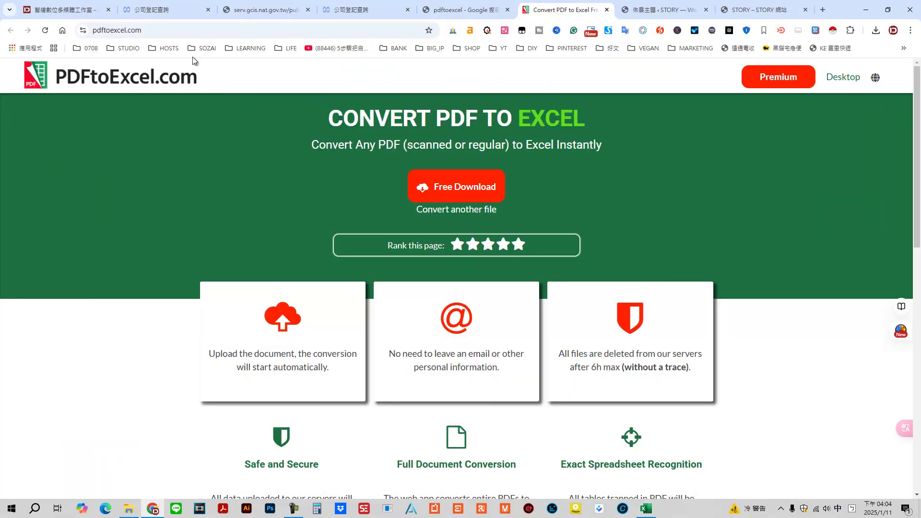
left_click(168, 10)
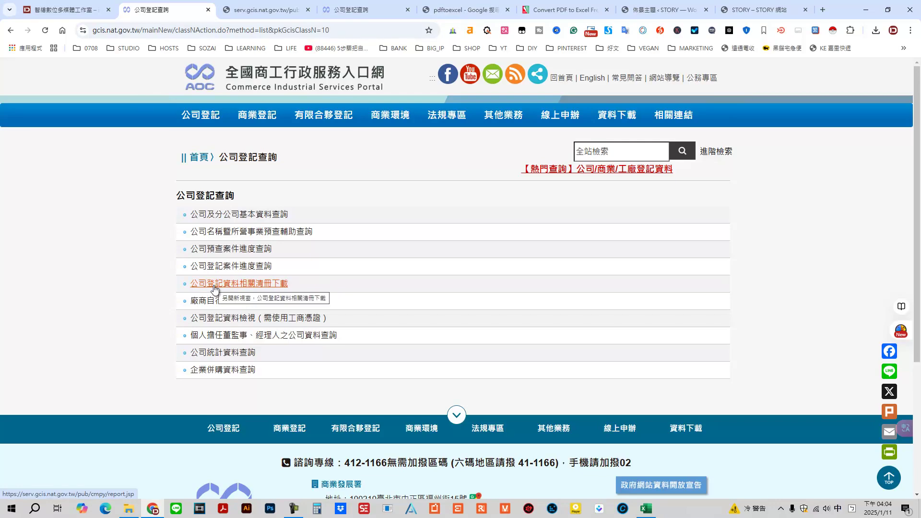
left_click(240, 10)
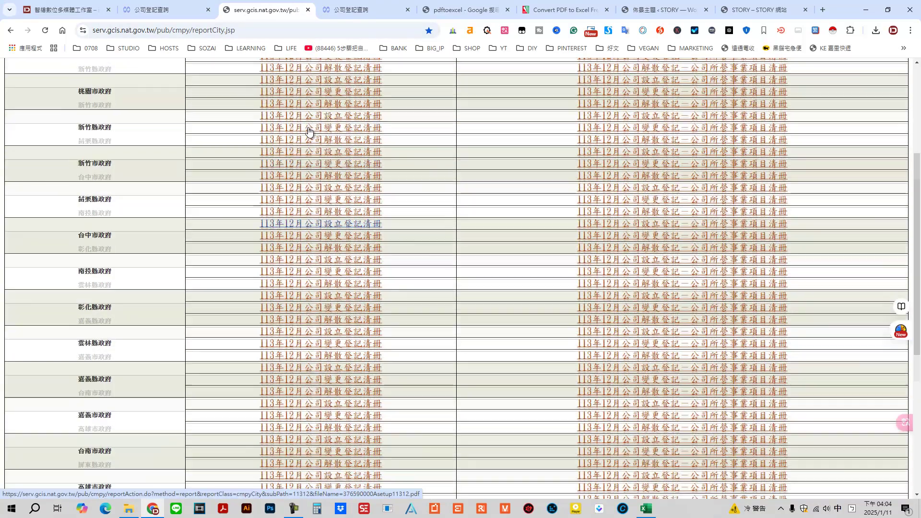
scroll(309, 132, "up", 6)
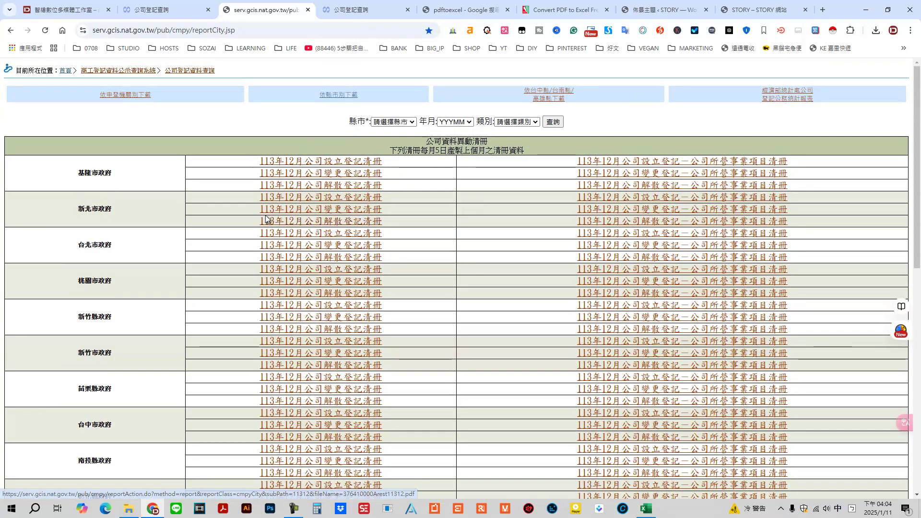
Step: Examine the available county, year-month and category options in the query form for the registration lists
left_click(393, 121)
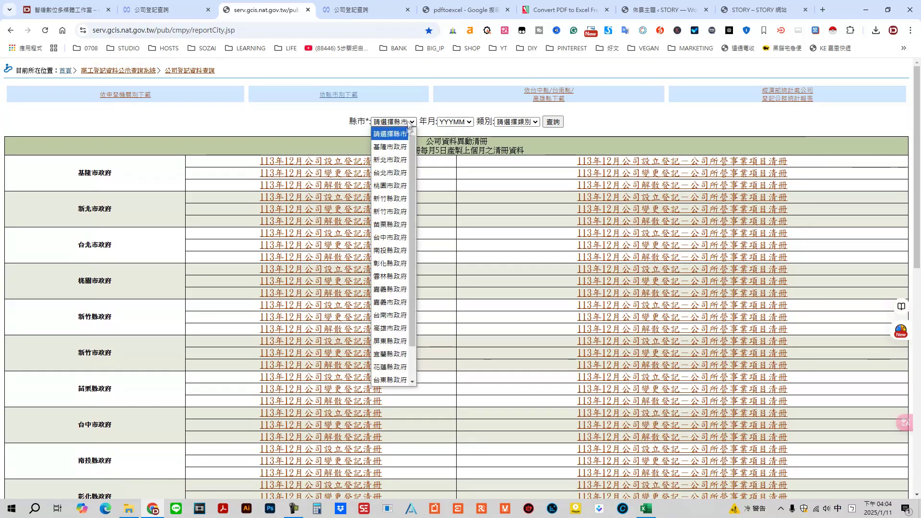
left_click(304, 123)
left_click(456, 122)
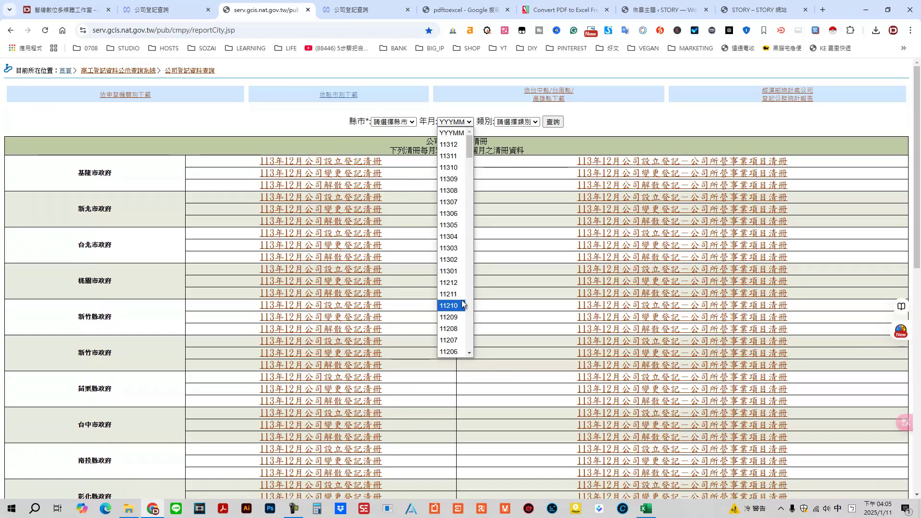
left_click(318, 118)
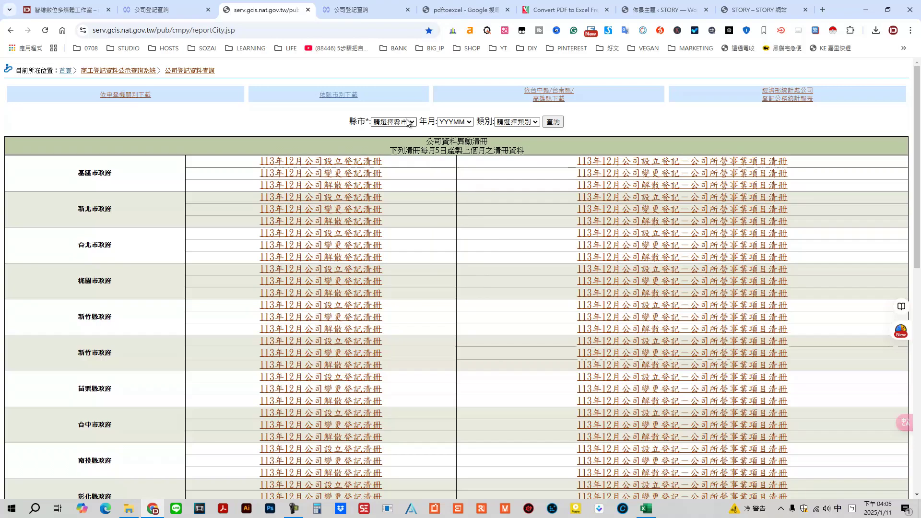
left_click(526, 122)
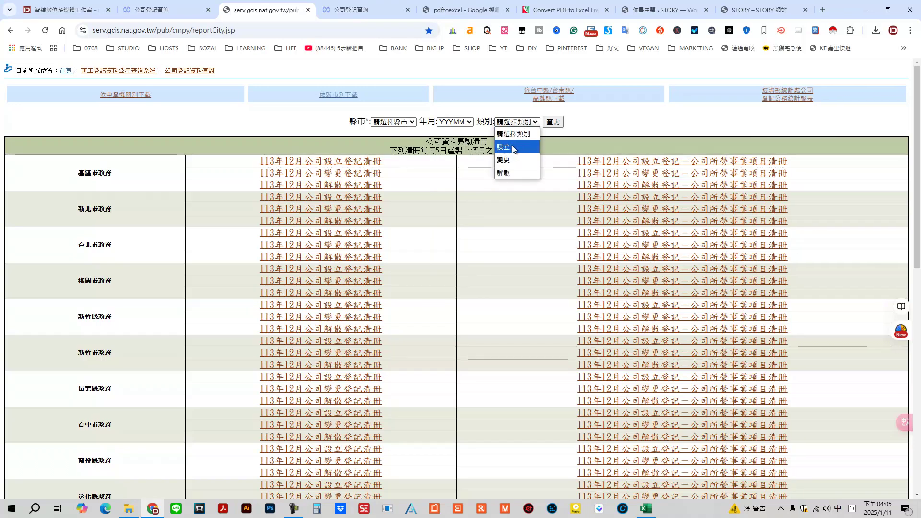
left_click(580, 132)
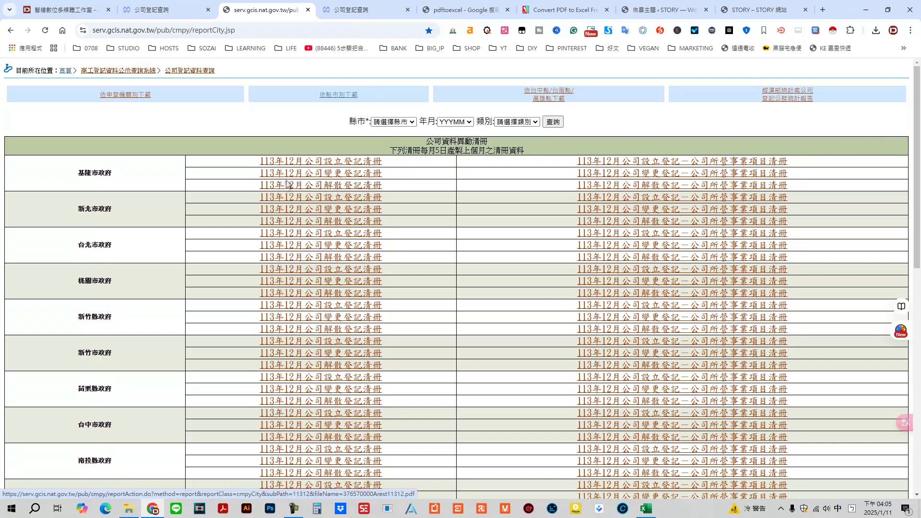
left_click(409, 122)
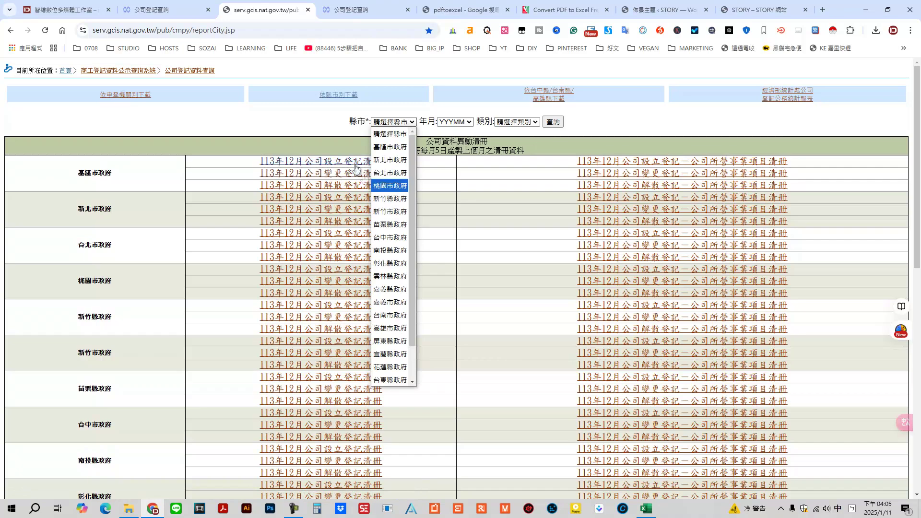
left_click(344, 143)
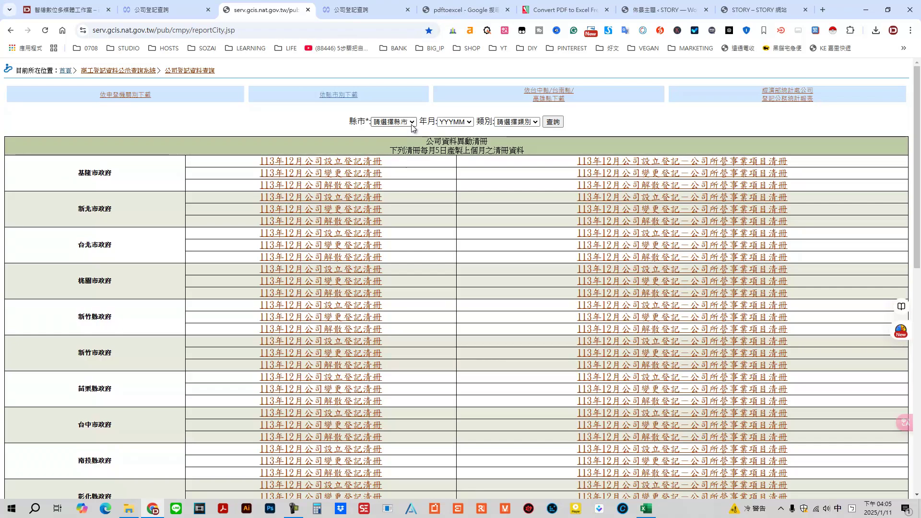
Step: Revisit the Google results for pdftoexcel and the PDFtoExcel.com converter page
left_click(470, 10)
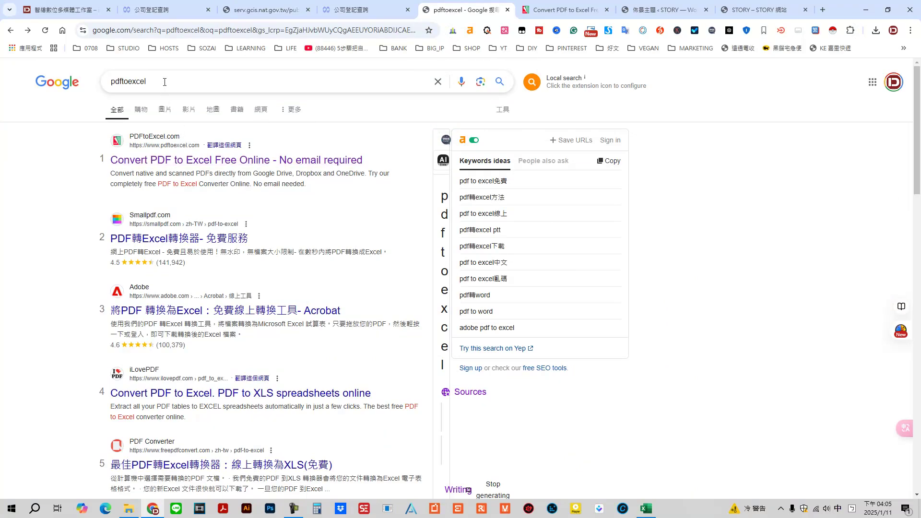
left_click(578, 12)
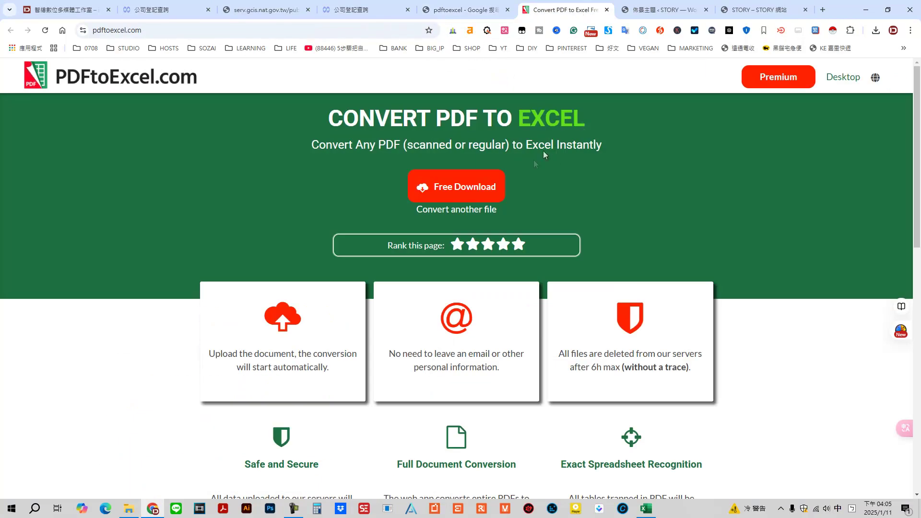